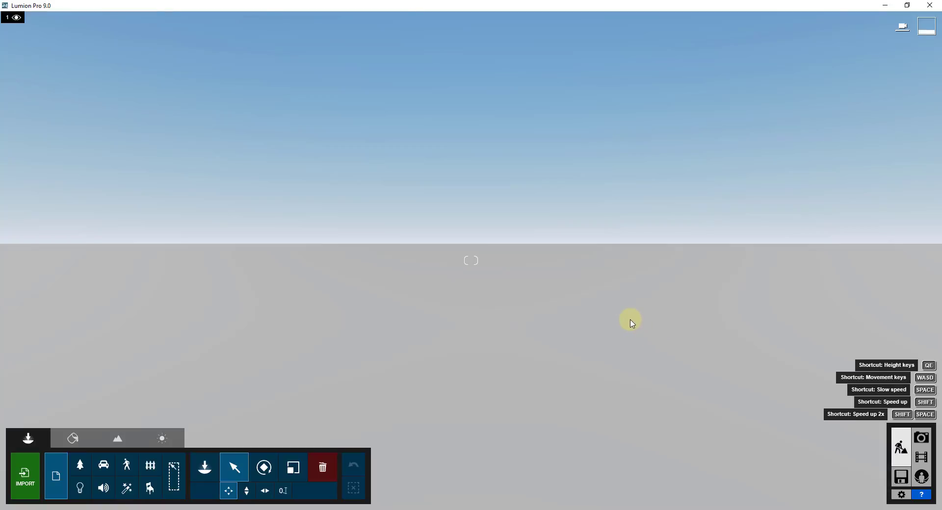
Tilt the empty scene's view downward and bring up the Landscape terrain tools
right_click_drag(560, 294, 564, 292)
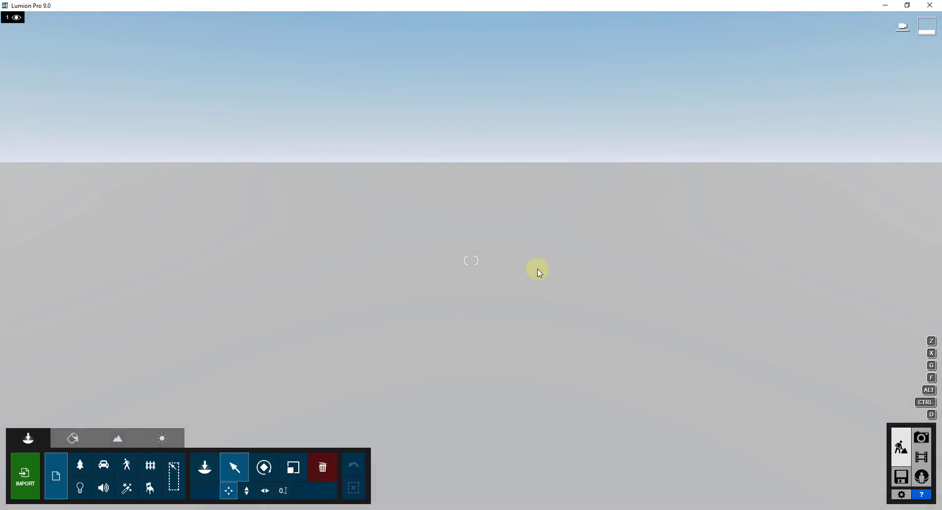
left_click(118, 439)
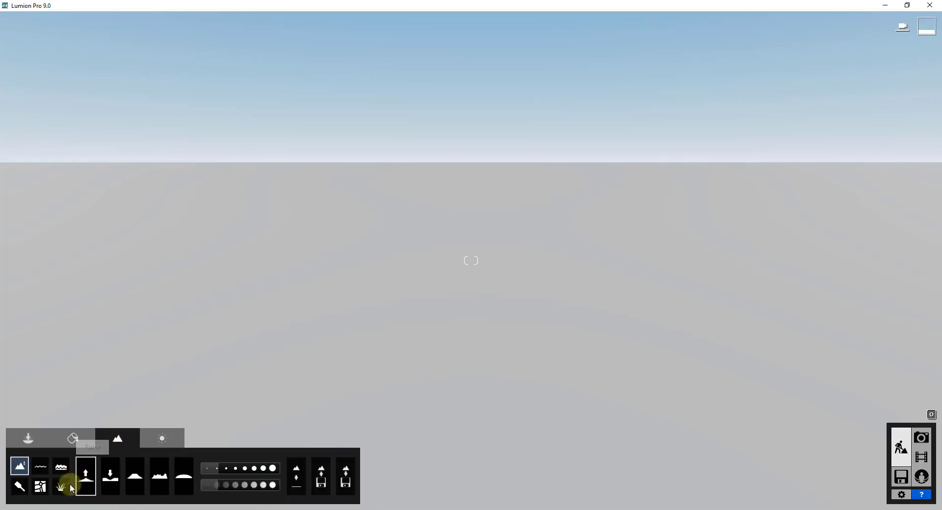
Switch OpenStreetMap on and dismiss the server message to show the coordinates
left_click(41, 487)
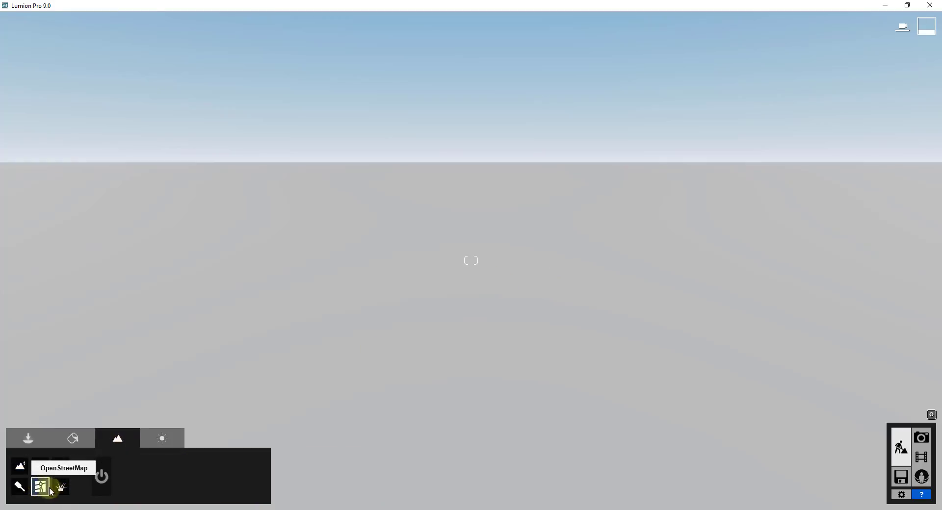
left_click(100, 477)
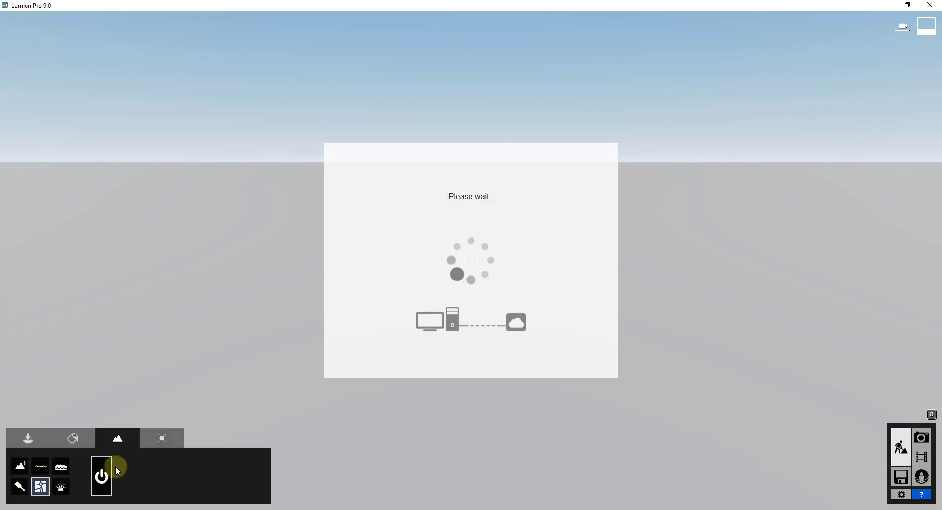
left_click(595, 354)
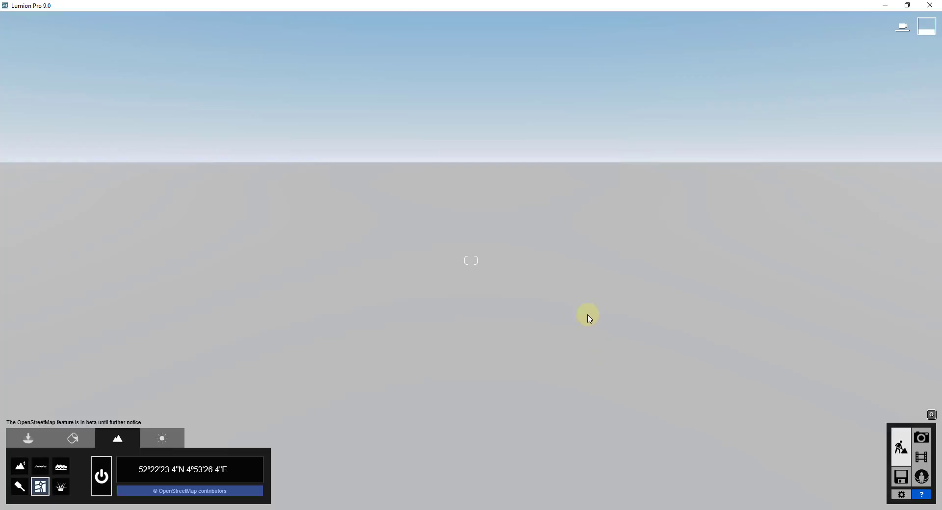
Search the map for 'castle rock, co' and pick the Castle Rock, Colorado result
left_click(203, 470)
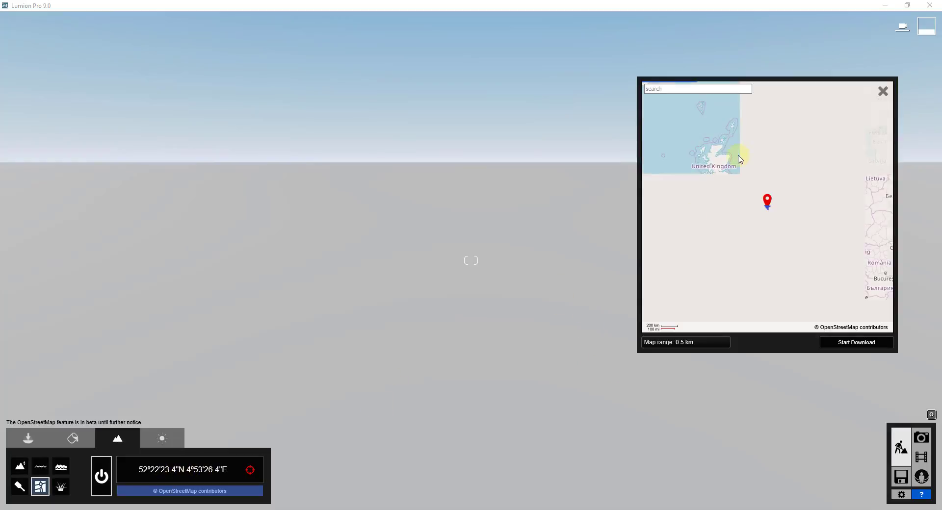
left_click(667, 89)
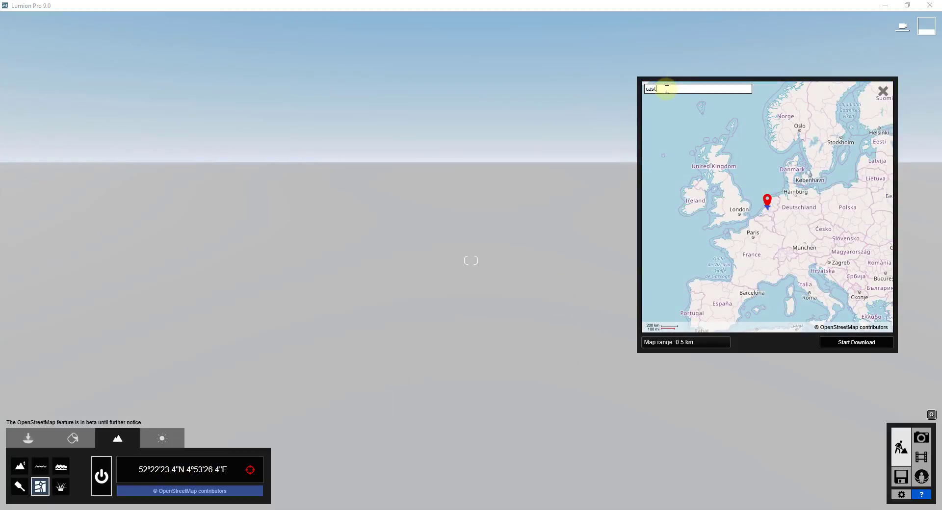
type("castle rock, co")
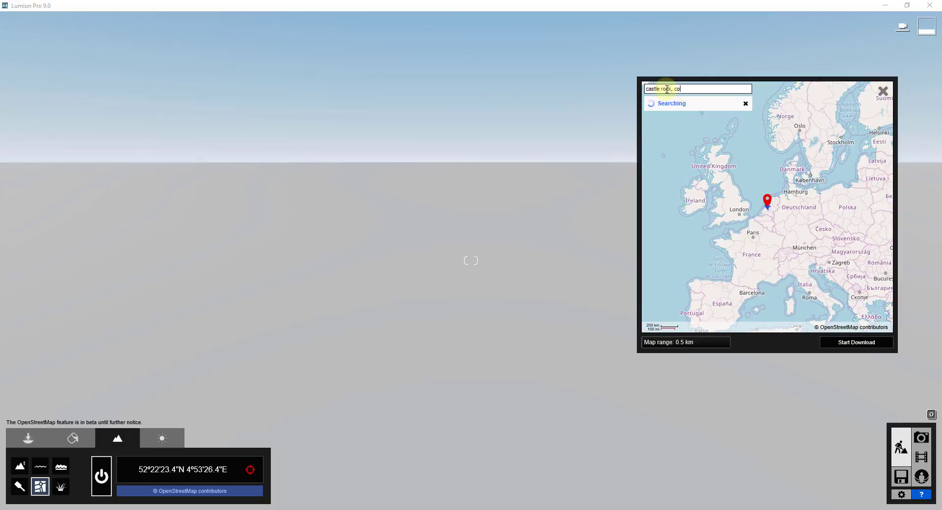
left_click(748, 107)
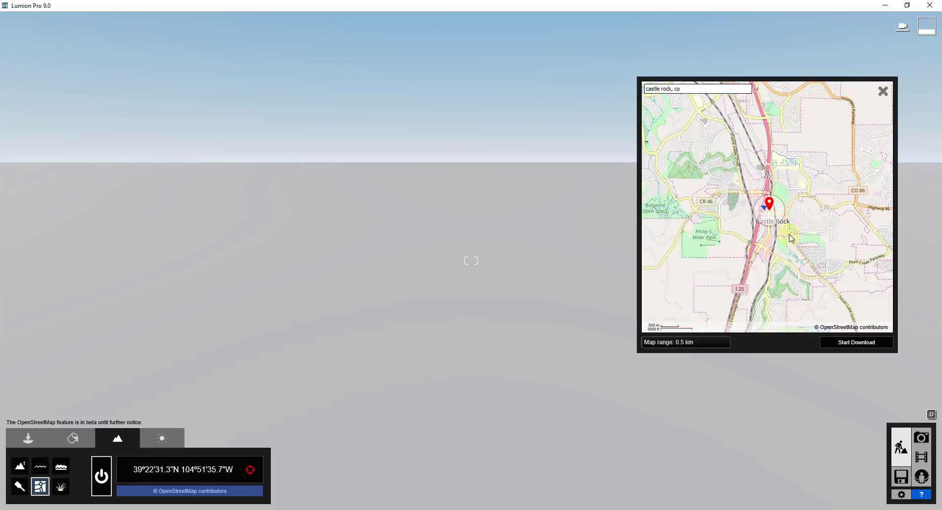
Centre the map on downtown, set the map range to 1.3 km and nudge the pin
scroll(790, 212, "up", 1)
left_click_drag(796, 197, 795, 207)
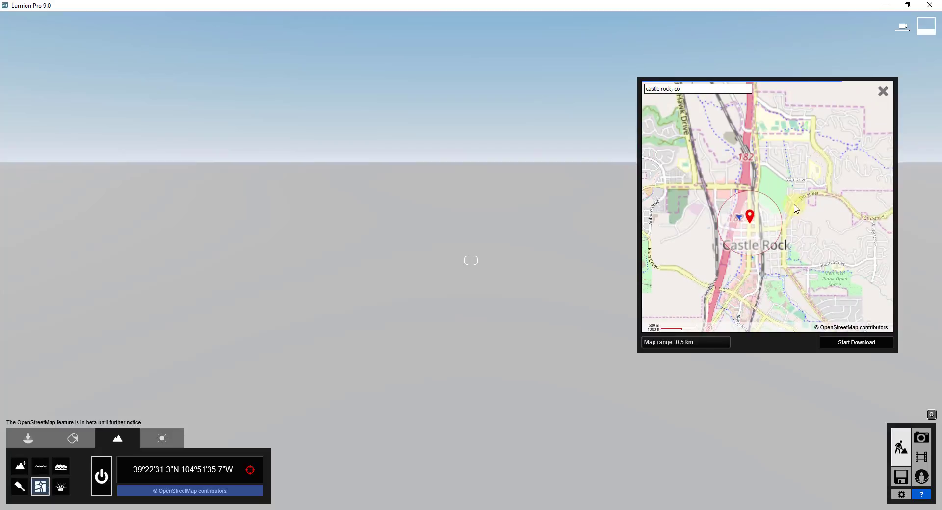
left_click_drag(652, 341, 678, 343)
left_click_drag(859, 284, 866, 256)
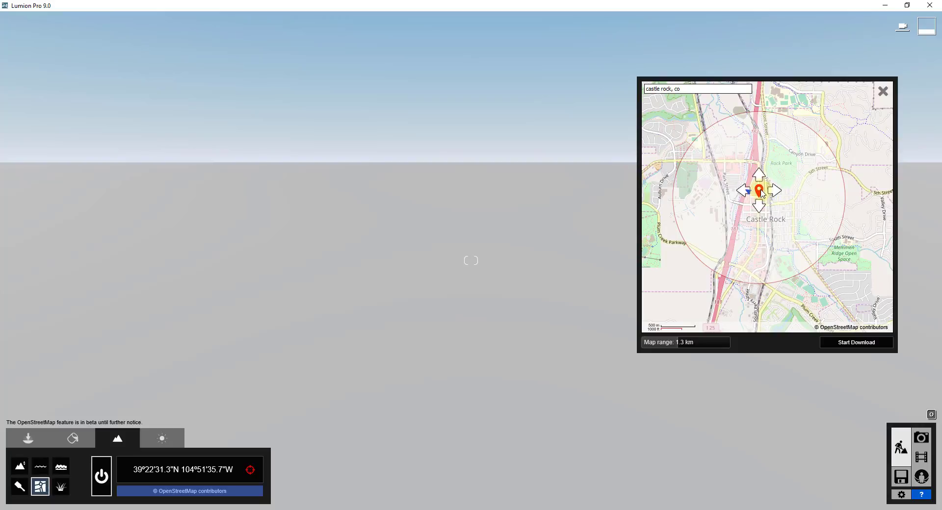
left_click_drag(761, 192, 758, 190)
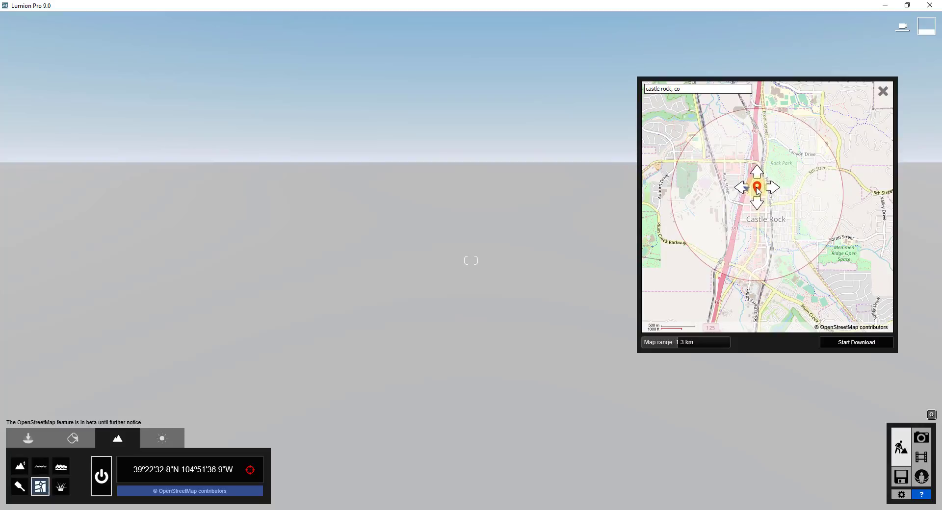
Download the Castle Rock map data and fly over the imported streets, buildings and park
left_click(856, 343)
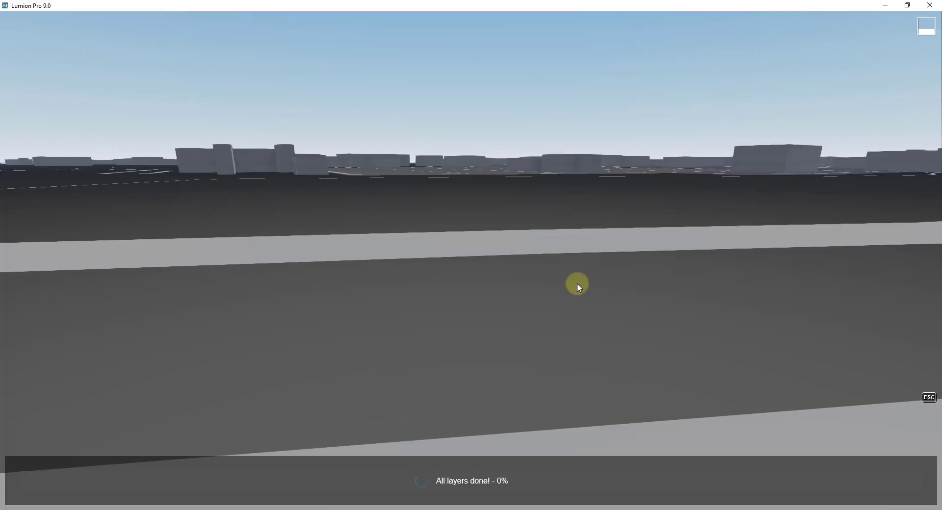
key("q")
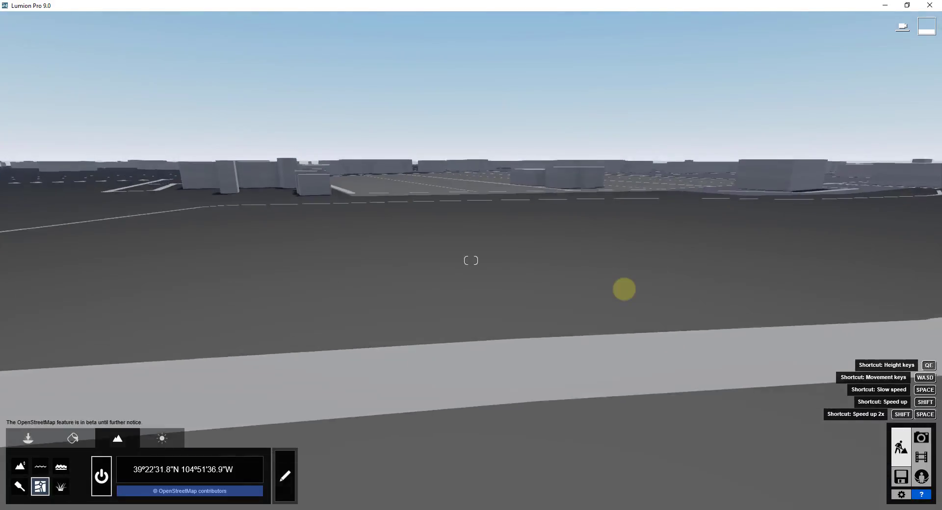
key("w")
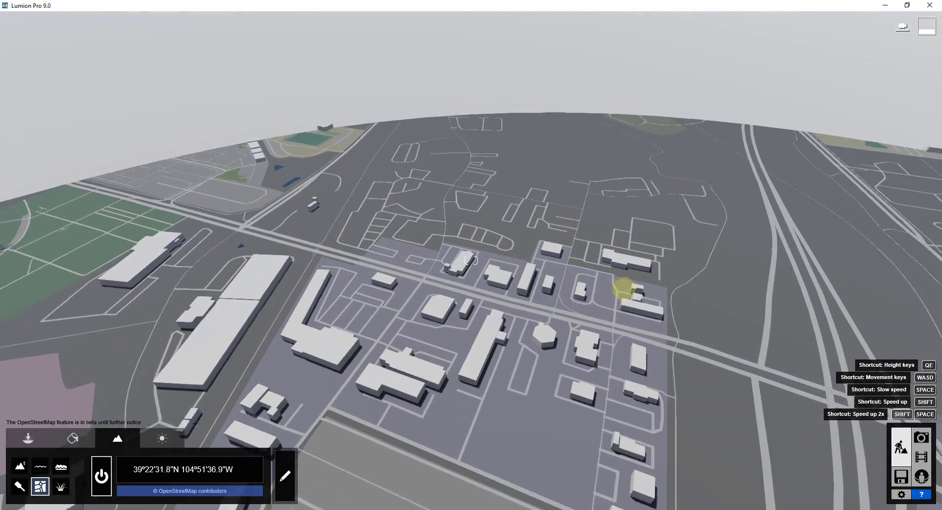
mouse_move(624, 289)
right_mouse_down()
mouse_move(604, 288)
mouse_move(638, 290)
mouse_move(623, 288)
right_mouse_up()
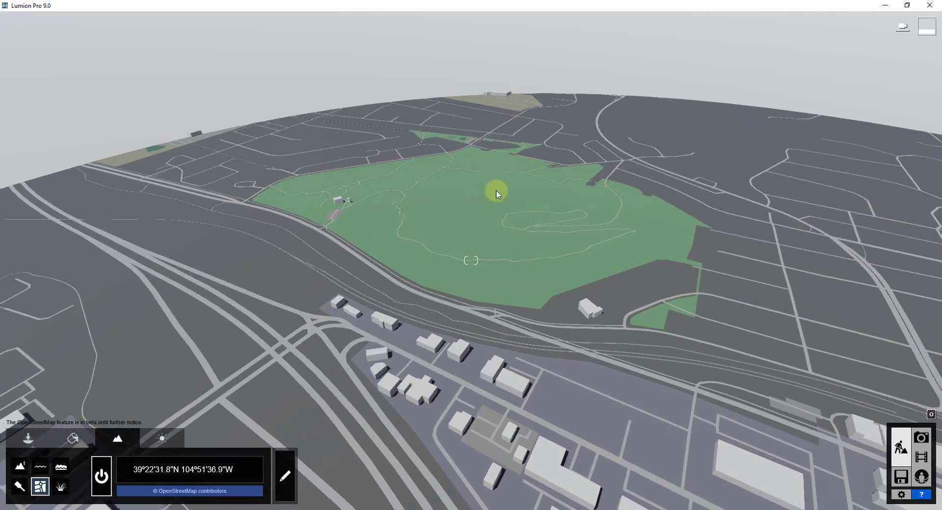
right_click_drag(511, 230, 471, 265)
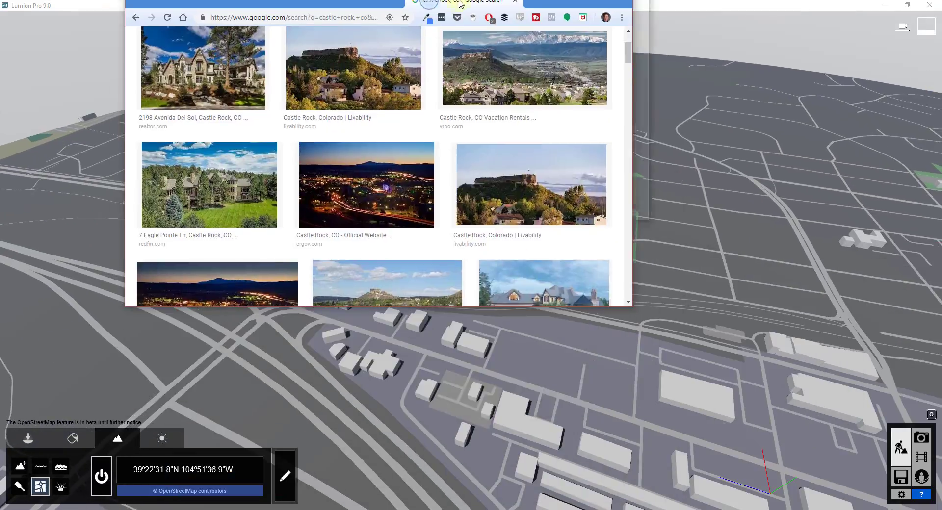
left_click_drag(459, 4, 457, 1)
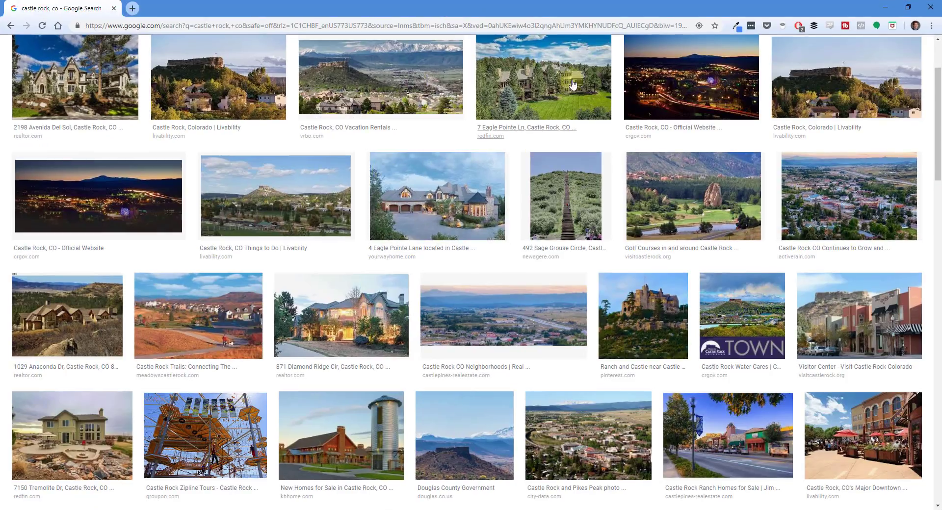
scroll(353, 88, "up", 1)
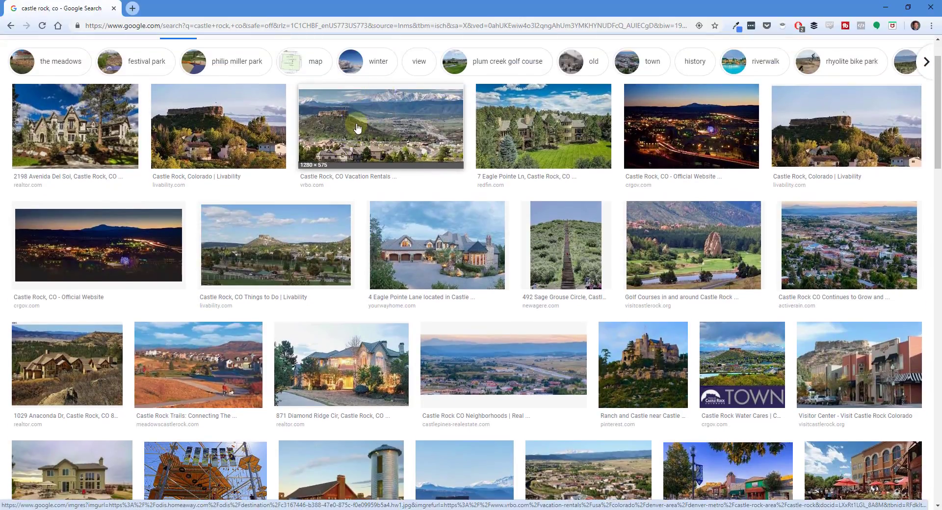
scroll(253, 241, "up", 2)
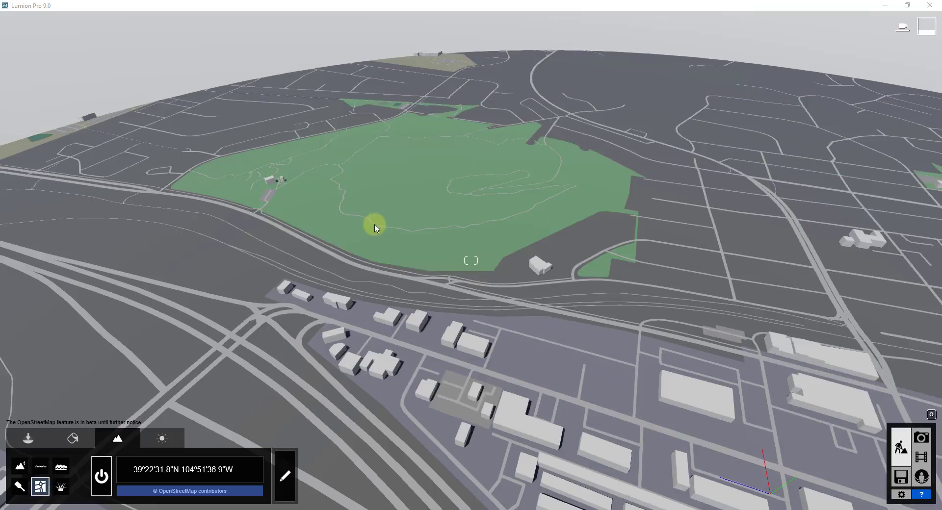
mouse_move(543, 240)
right_mouse_down()
mouse_move(525, 237)
mouse_move(570, 240)
mouse_move(545, 240)
right_mouse_up()
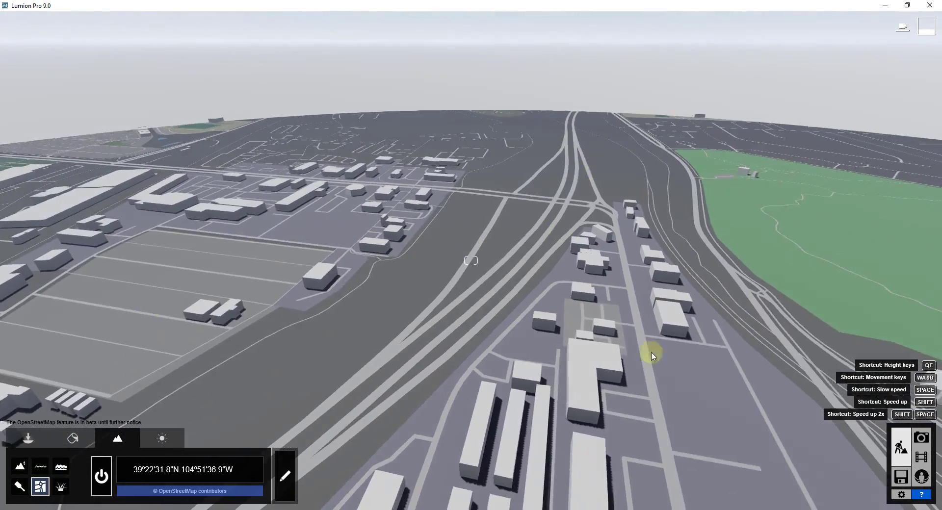
Look around the OpenStreetMap town, then orbit the textured terrain model in SketchUp
right_click_drag(703, 209, 684, 208)
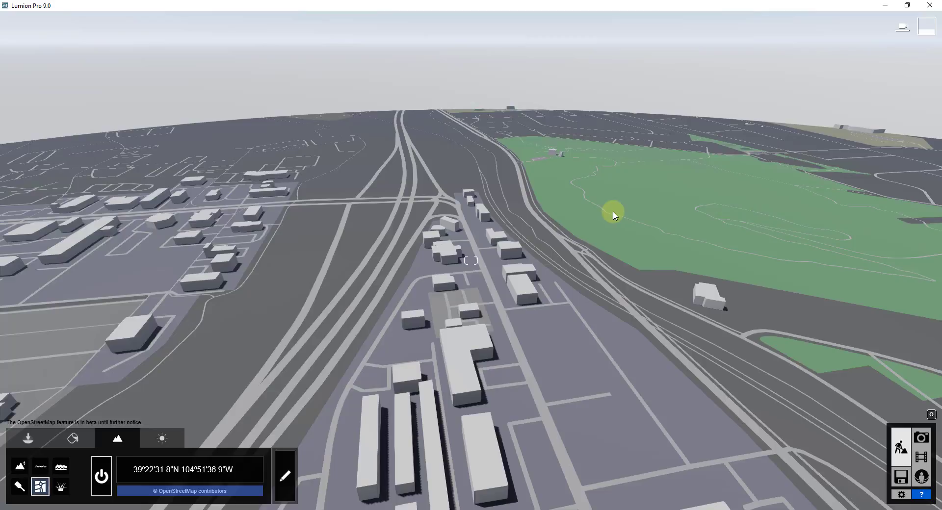
right_click_drag(615, 214, 837, 200)
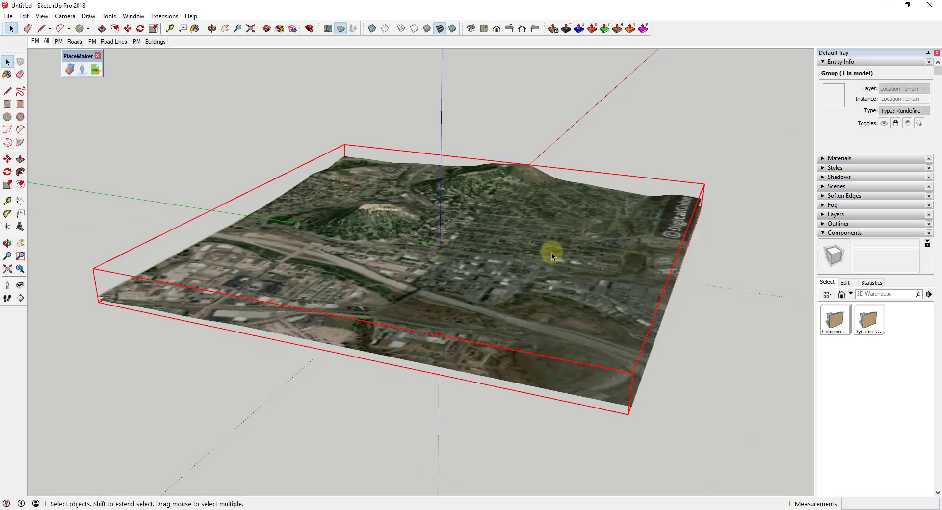
middle_click_drag(552, 252, 511, 235)
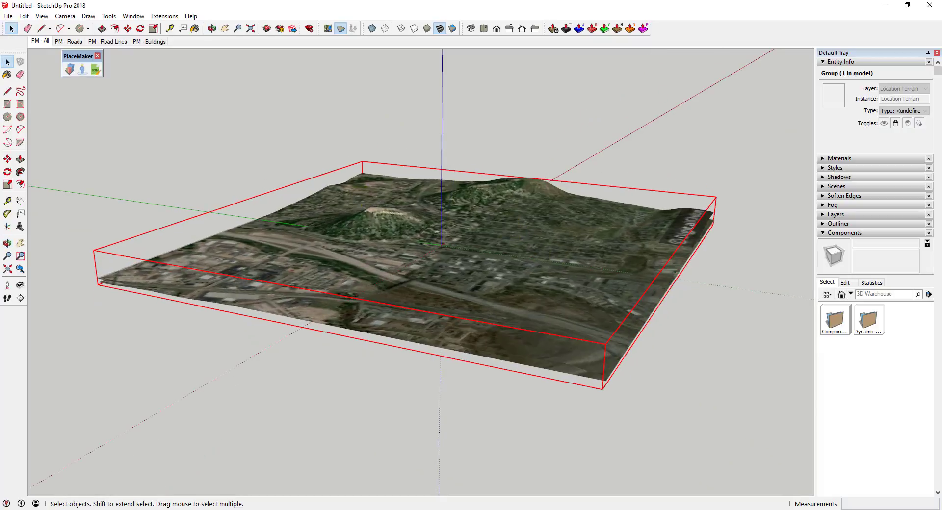
Exit SketchUp without saving the terrain model
left_click(8, 15)
left_click(15, 308)
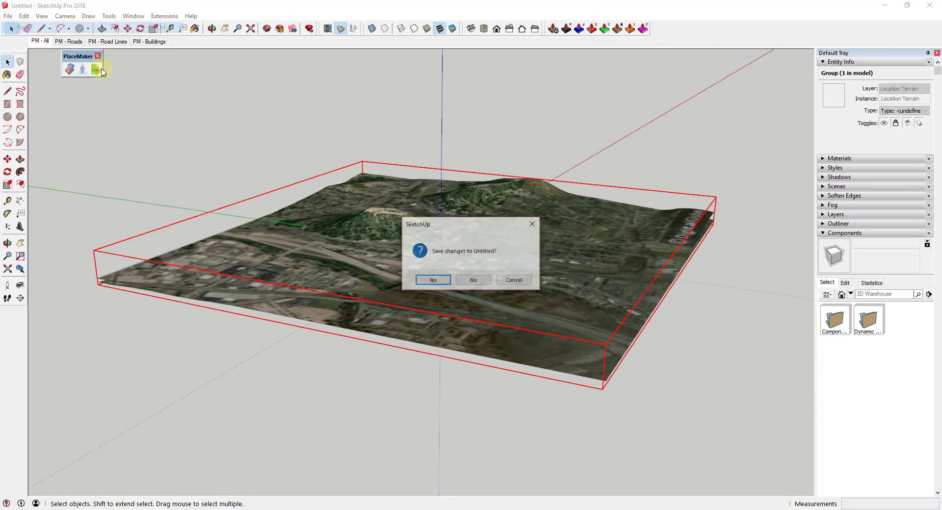
left_click(474, 281)
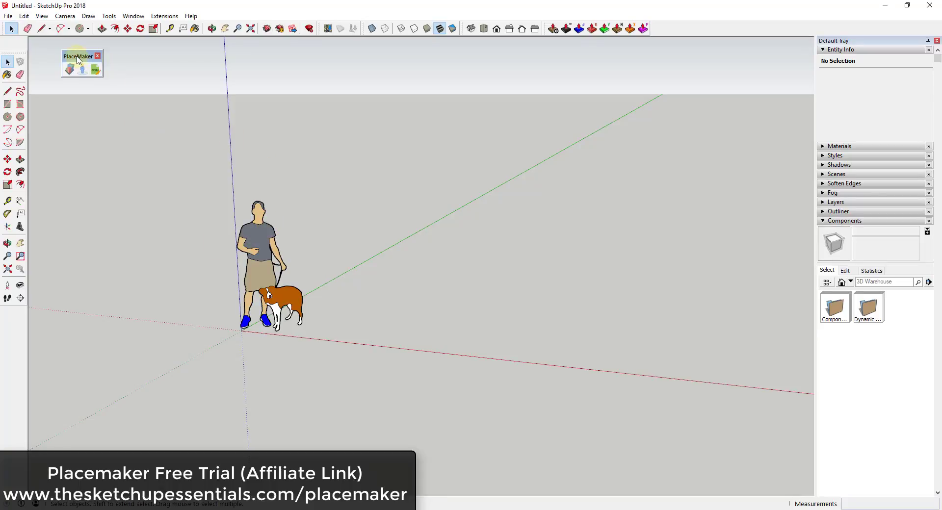
In the fresh model, move the PlaceMaker toolbar aside and open the PlaceMaker dialog, dragged left
left_click_drag(77, 58, 57, 51)
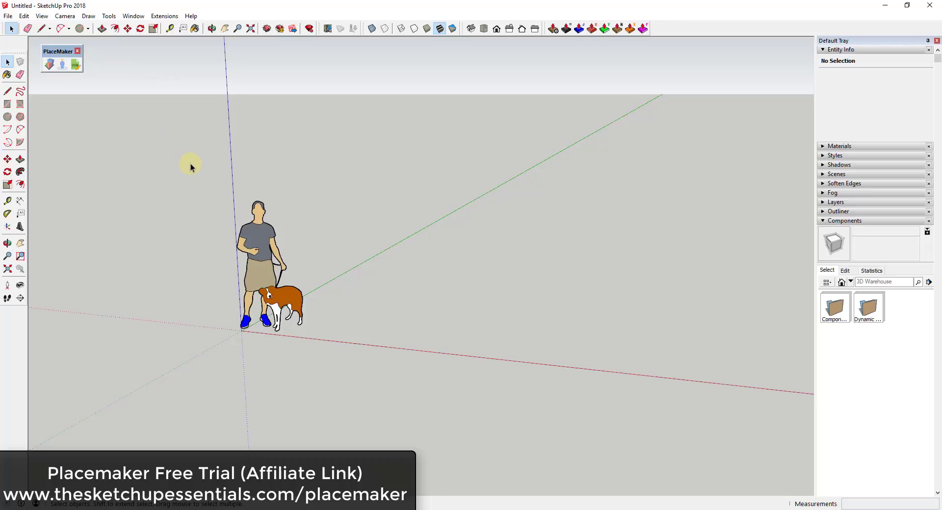
left_click_drag(194, 169, 360, 376)
left_click(422, 345)
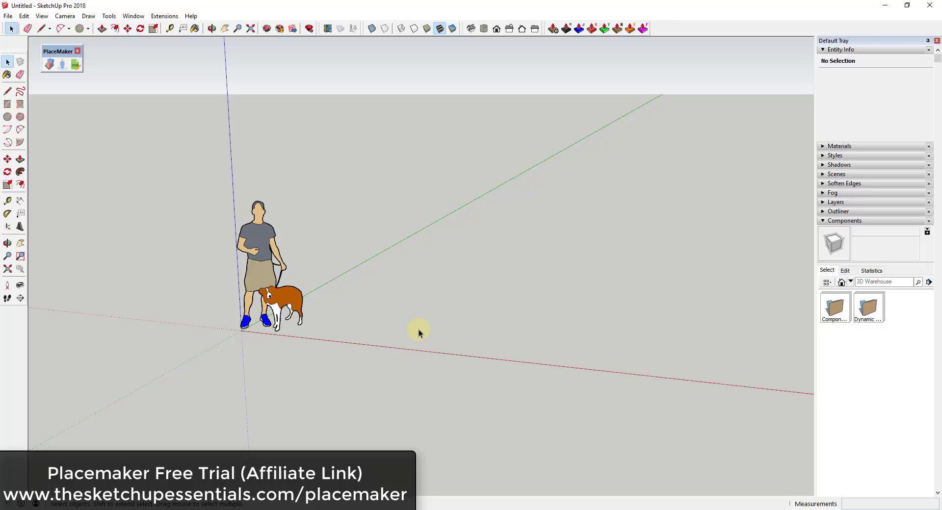
scroll(366, 313, "down", 3)
scroll(417, 316, "up", 3)
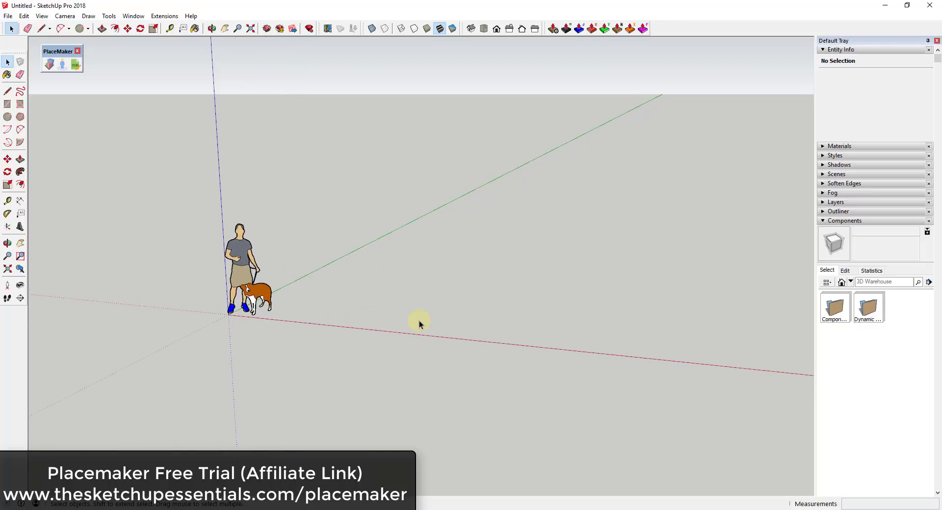
scroll(295, 306, "up", 1)
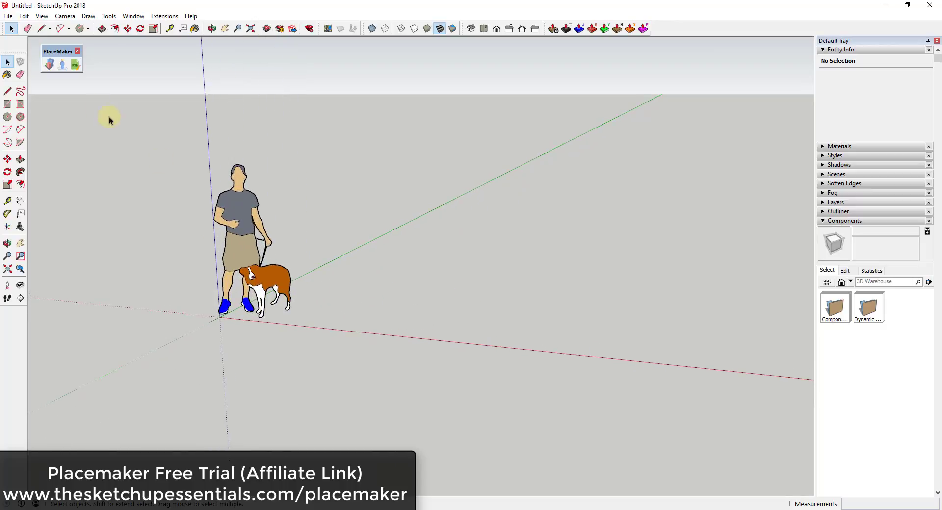
left_click(49, 65)
left_click_drag(640, 96, 141, 99)
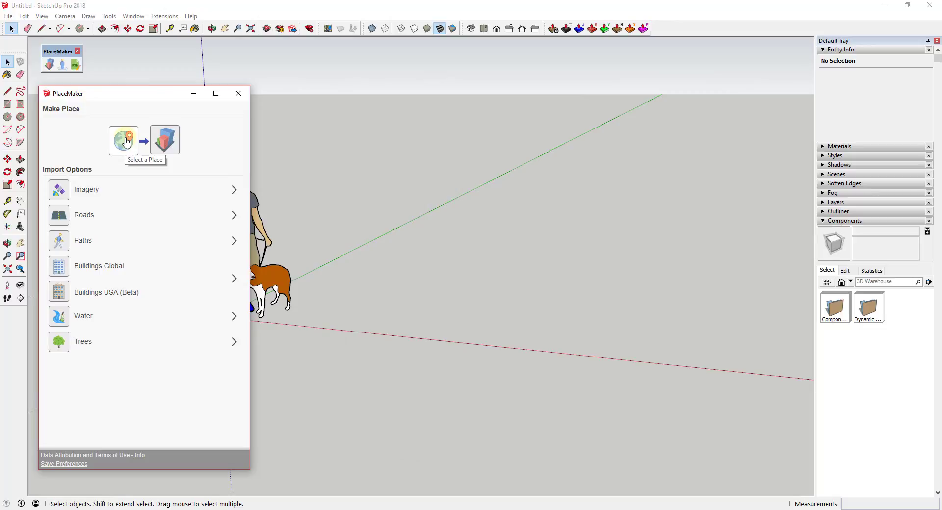
Minimize PlaceMaker, then select and grab the Castle Rock region in Add Location
left_click(194, 95)
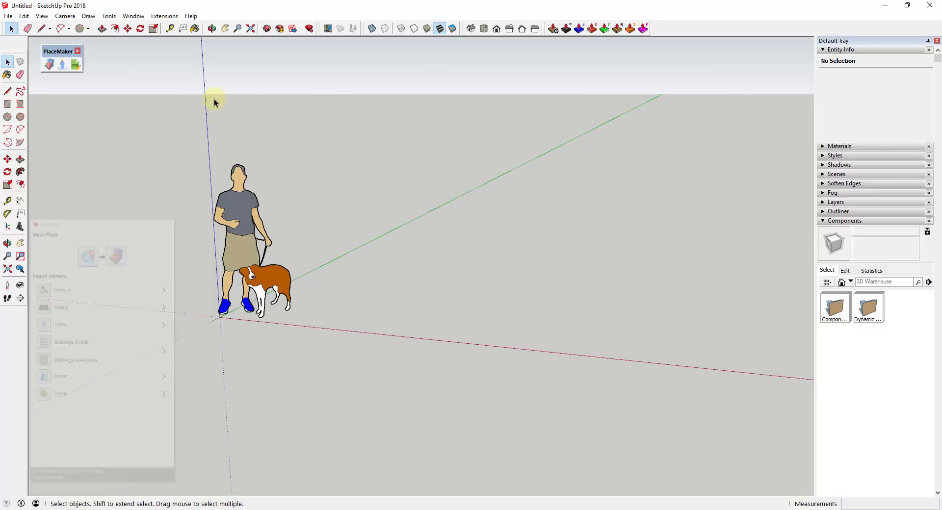
left_click(329, 29)
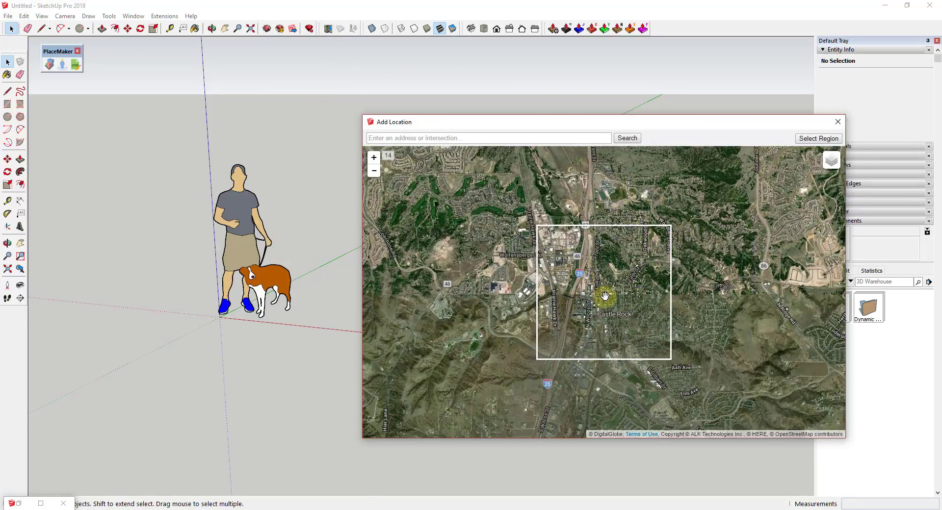
left_click(829, 139)
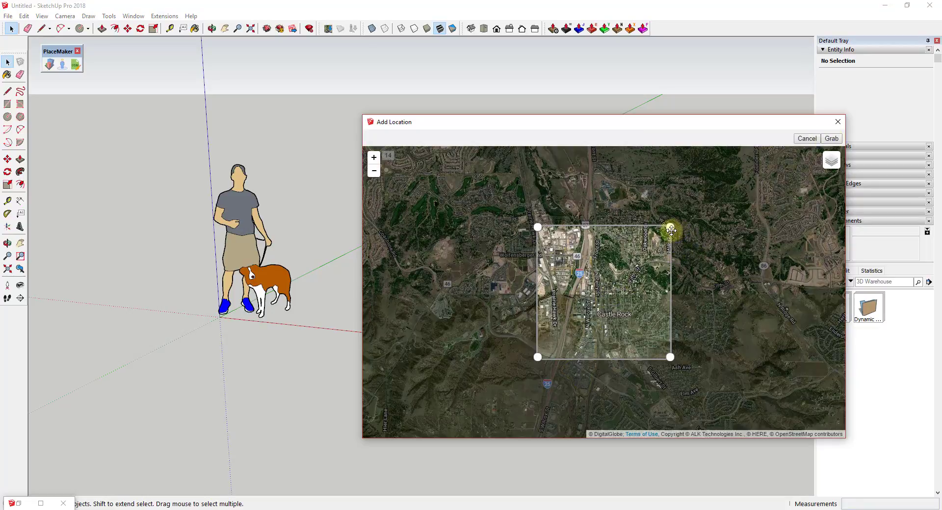
left_click(831, 139)
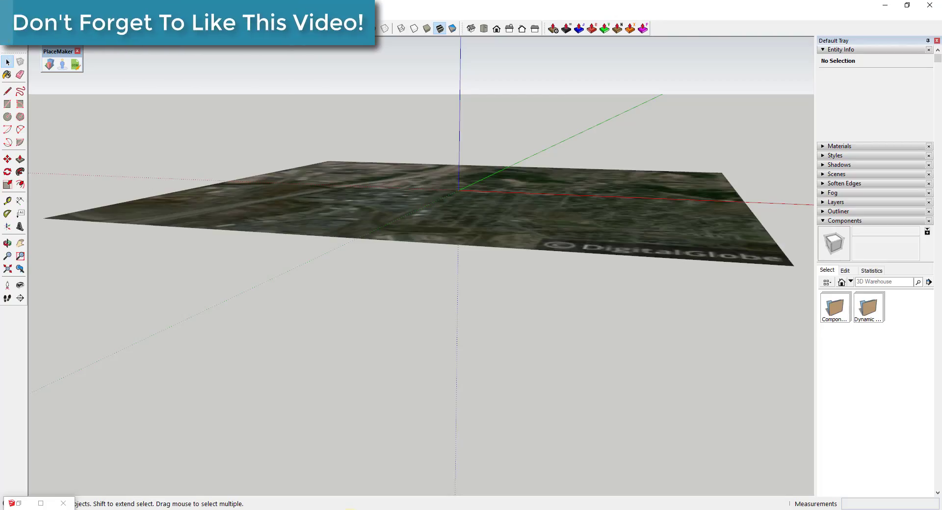
Select the imported Castle Rock satellite image and view it at an angle
key("o")
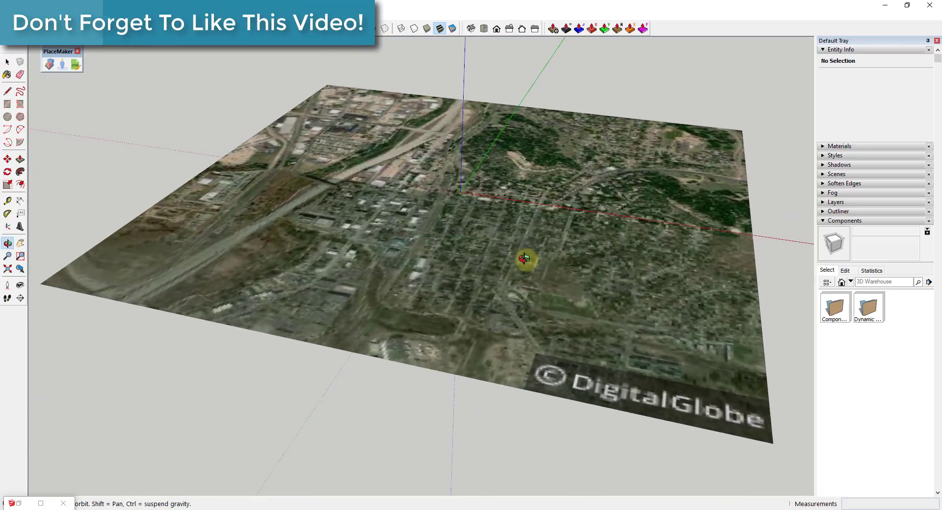
key("space")
left_click(480, 210)
middle_click_drag(480, 211, 517, 219)
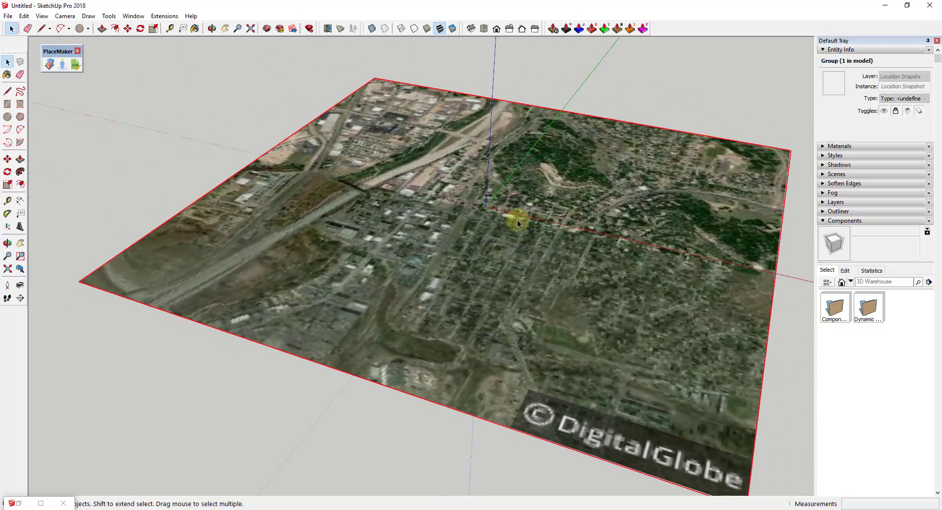
scroll(540, 180, "up", 2)
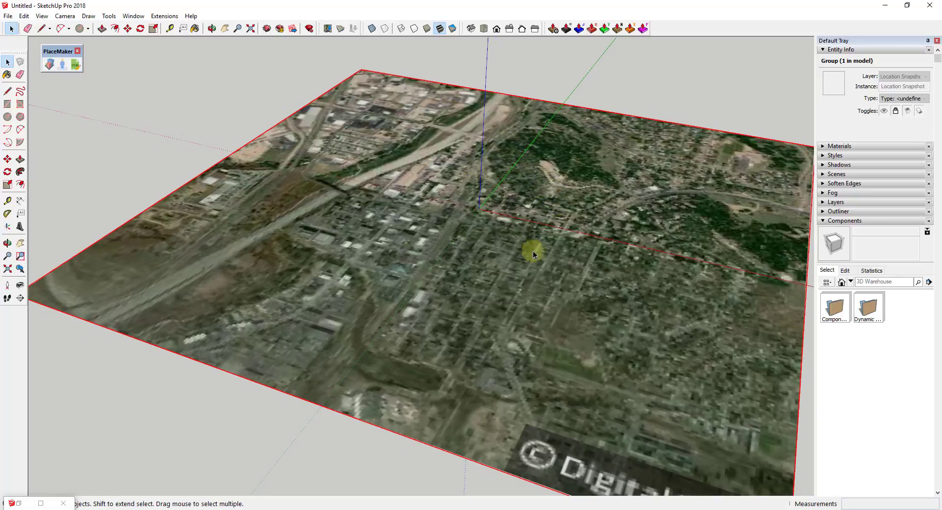
scroll(540, 226, "down", 3)
scroll(614, 234, "up", 2)
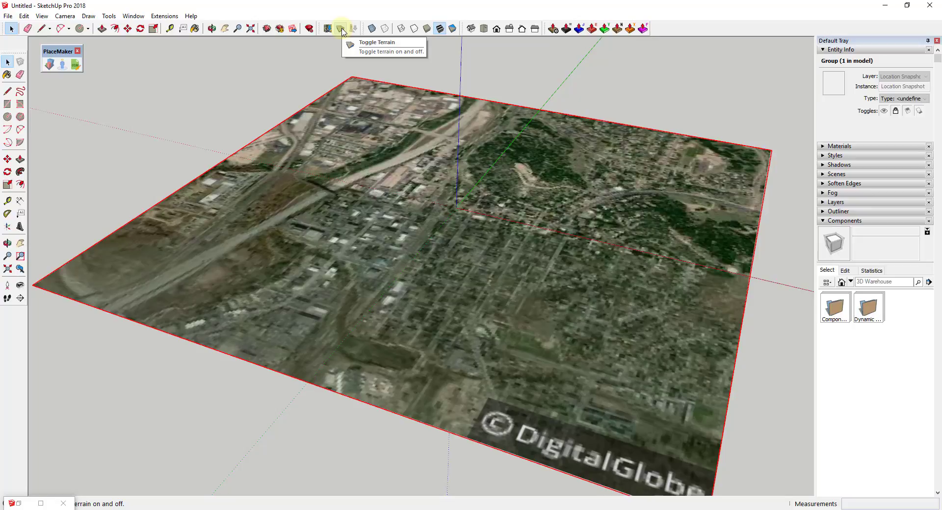
Redock the Location toolbar, toggle the map to 3-D terrain, and orbit to see its relief
left_click_drag(323, 28, 384, 67)
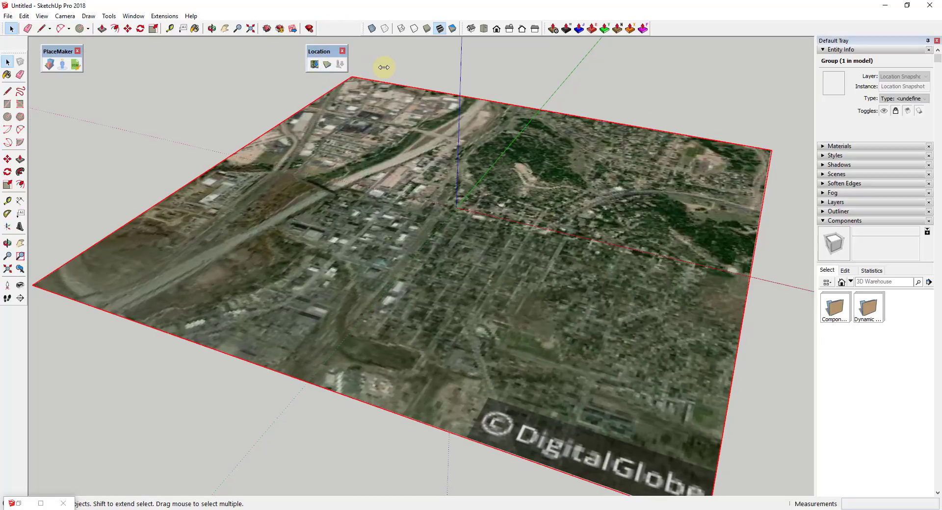
left_click_drag(330, 53, 338, 28)
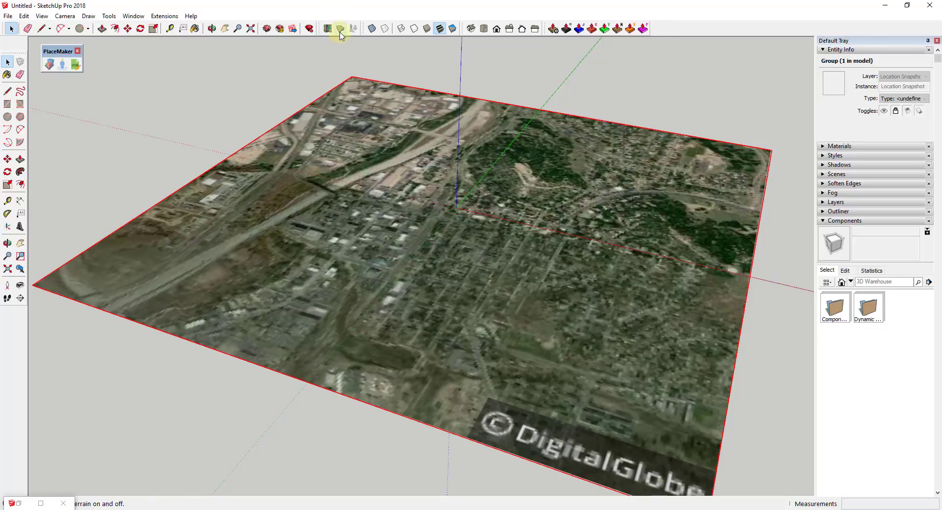
left_click(341, 30)
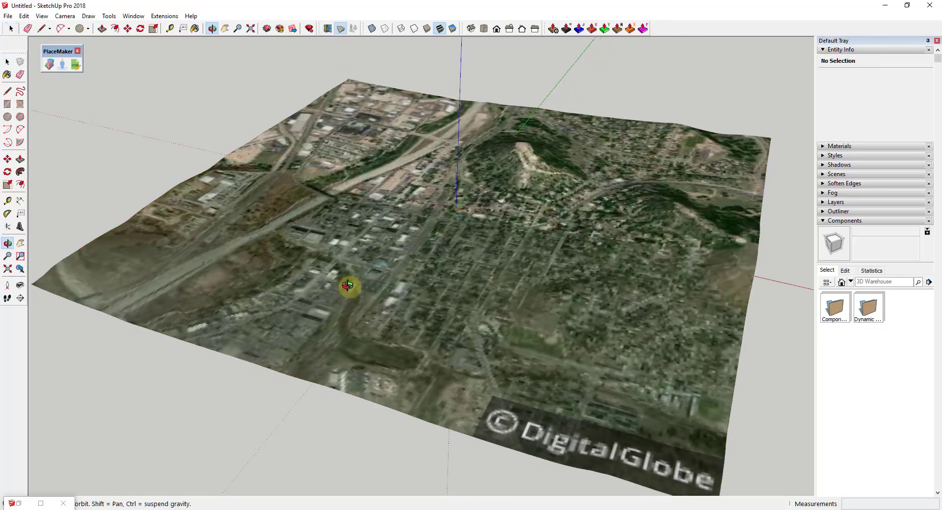
middle_click_drag(347, 284, 507, 155)
scroll(422, 196, "up", 5)
scroll(538, 158, "down", 6)
middle_click_drag(553, 194, 561, 119)
scroll(498, 220, "down", 3)
scroll(497, 217, "up", 6)
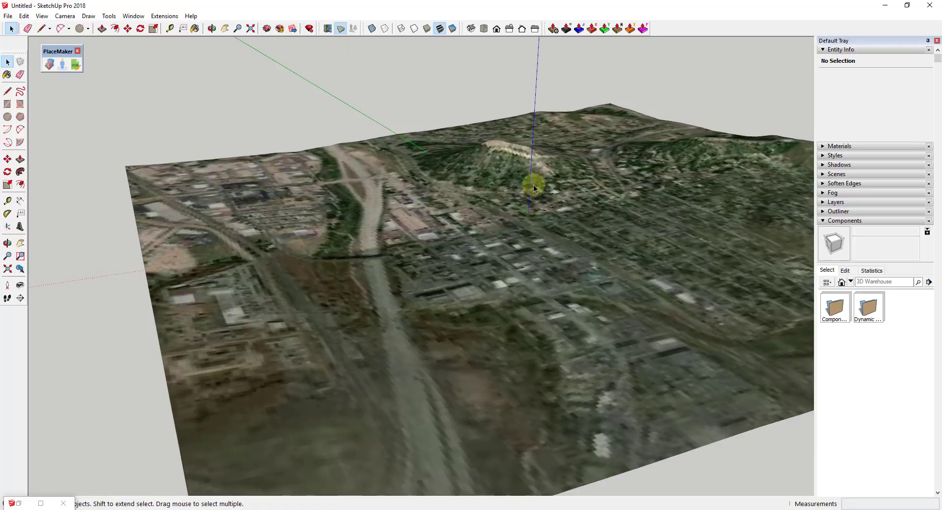
Select the terrain group and orbit it to a new angle
left_click(568, 189)
scroll(598, 179, "down", 2)
scroll(540, 182, "up", 3)
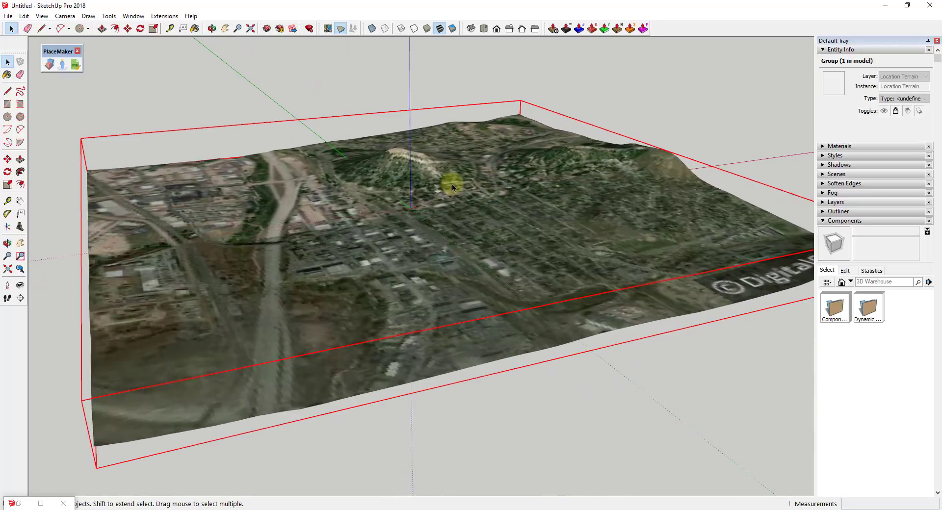
mouse_move(448, 184)
middle_mouse_down()
mouse_move(473, 192)
mouse_move(460, 193)
middle_mouse_up()
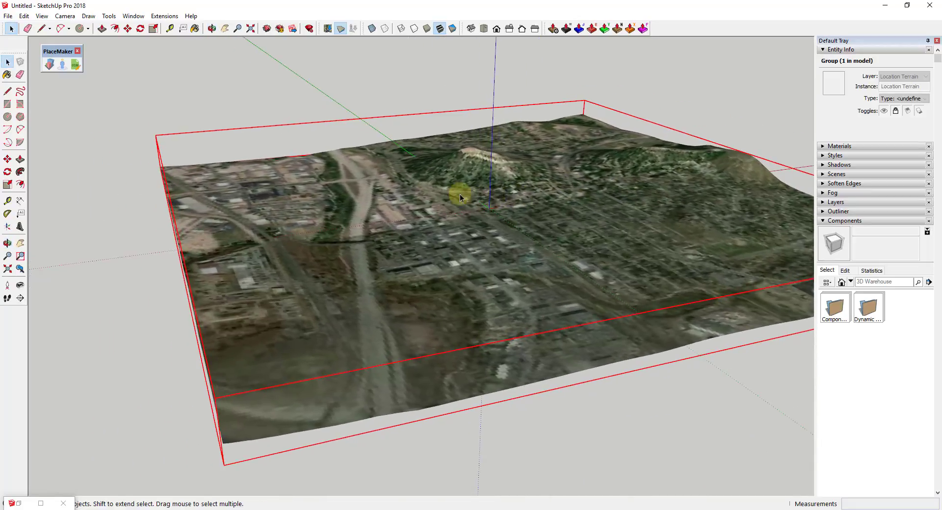
Restore the PlaceMaker window beside the model and orbit the terrain corner into view
left_click(48, 64)
left_click(20, 507)
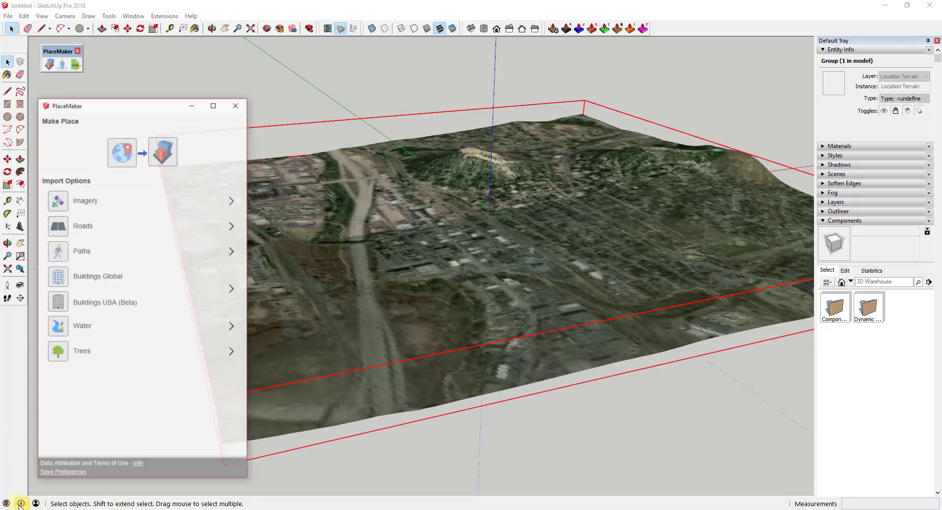
left_click_drag(110, 96, 101, 87)
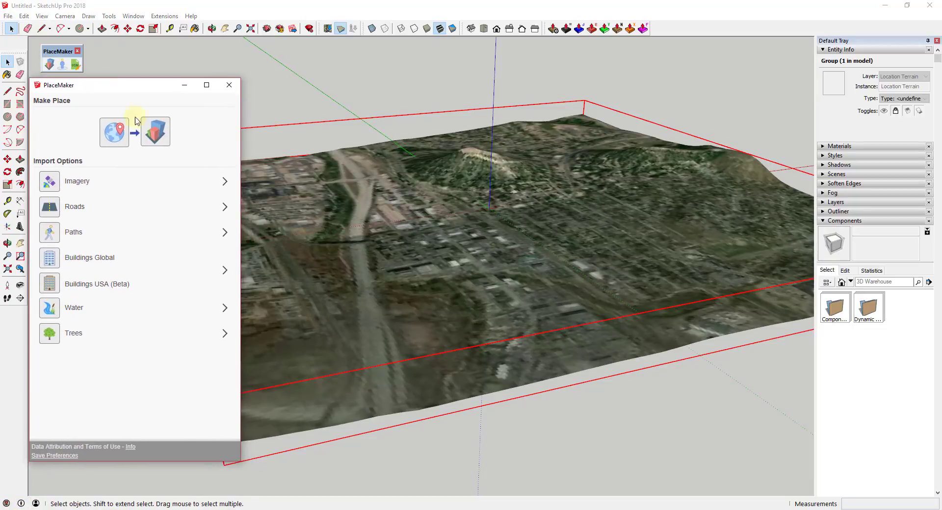
middle_click_drag(582, 209, 546, 232)
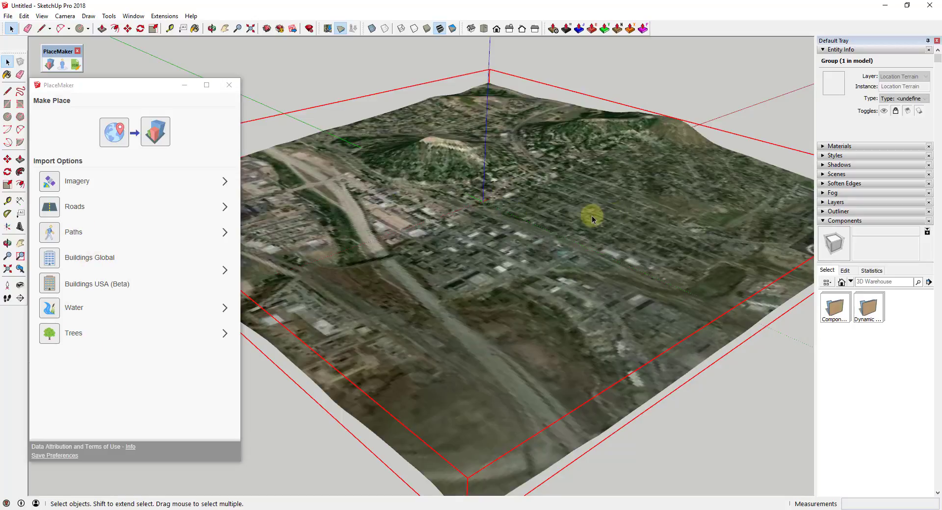
middle_click_drag(606, 212, 505, 243)
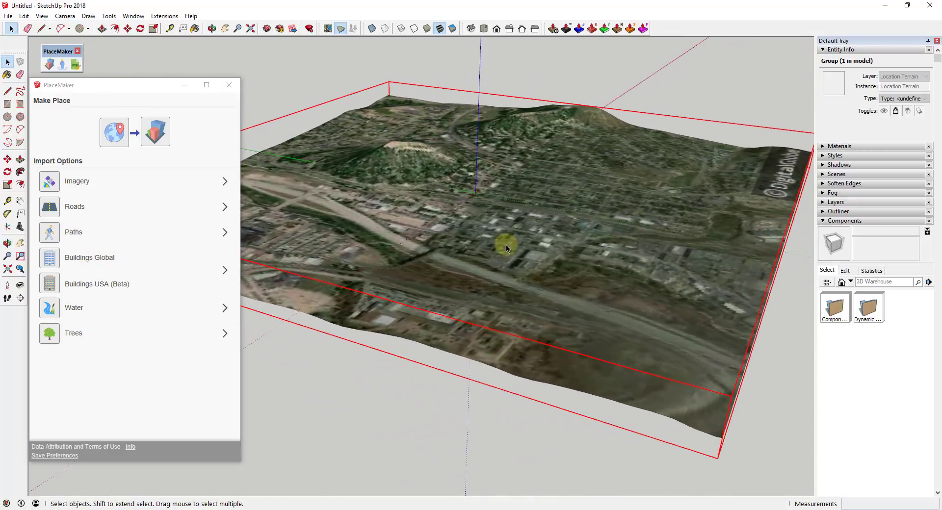
Check the road width settings, then import roads onto the Castle Rock terrain
left_click(225, 208)
left_click(225, 208)
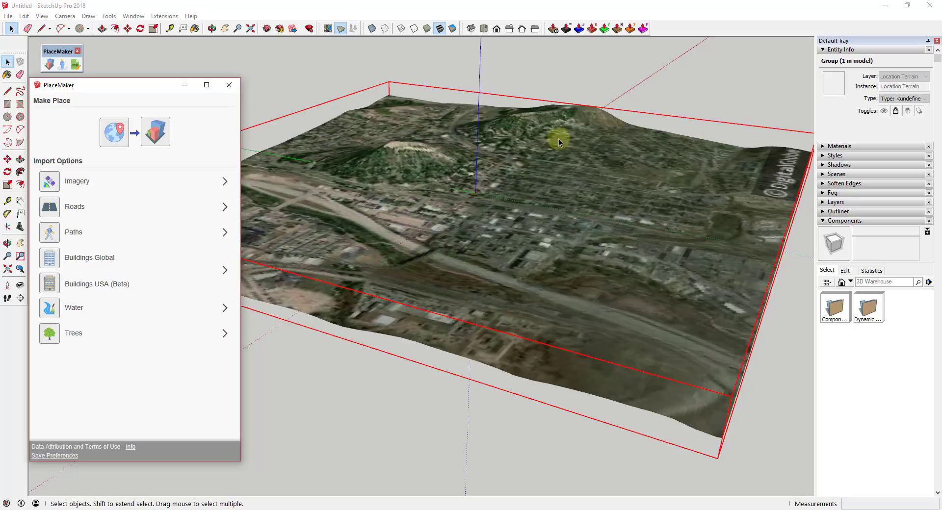
left_click(534, 188)
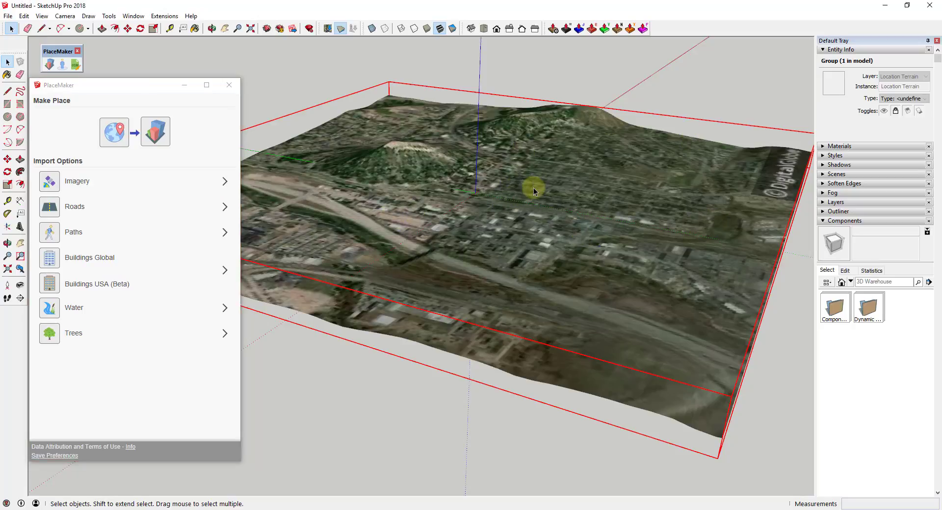
left_click(49, 209)
Clear the selection and orbit in close to inspect the imported black roads
left_click(532, 253)
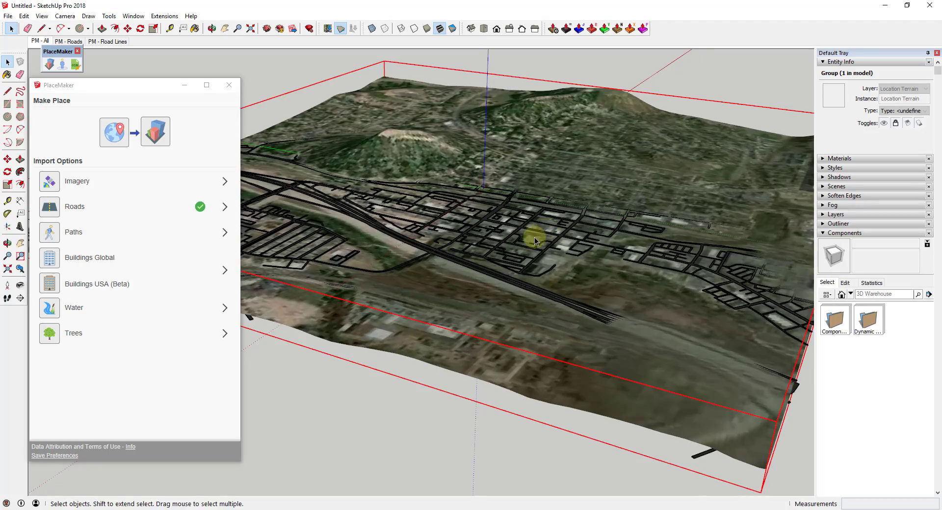
middle_click_drag(535, 237, 543, 309)
key("space")
scroll(510, 206, "up", 10)
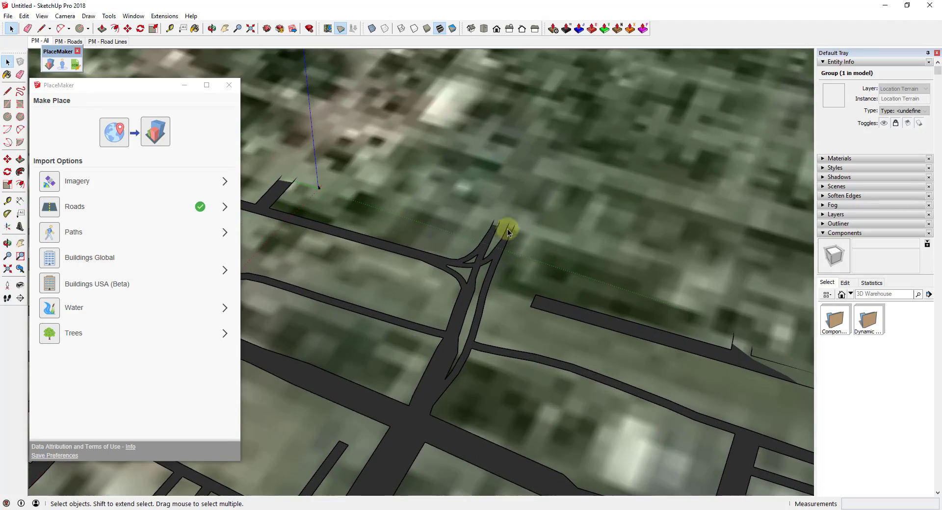
scroll(505, 218, "down", 10)
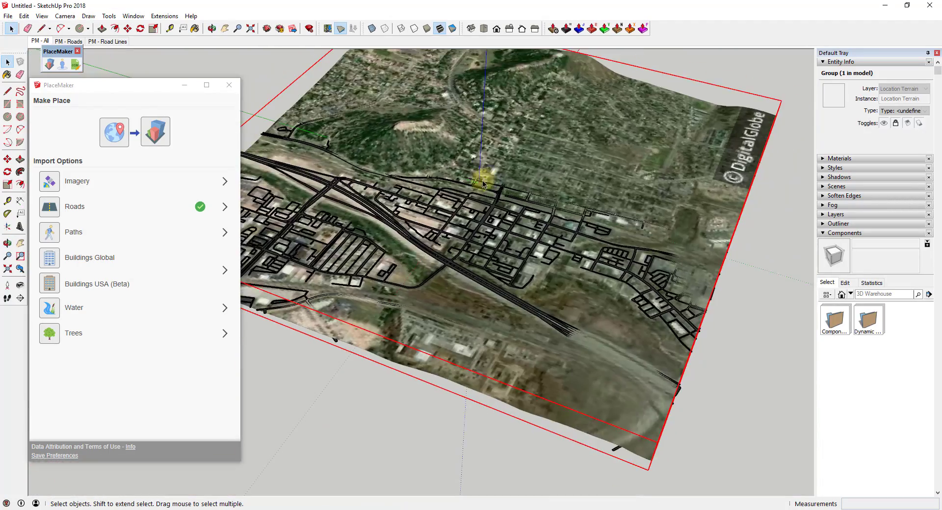
Orbit beneath the terrain to view its underside, then back over the top
key("o")
middle_click_drag(481, 125, 480, 119)
middle_click_drag(463, 330, 483, 93)
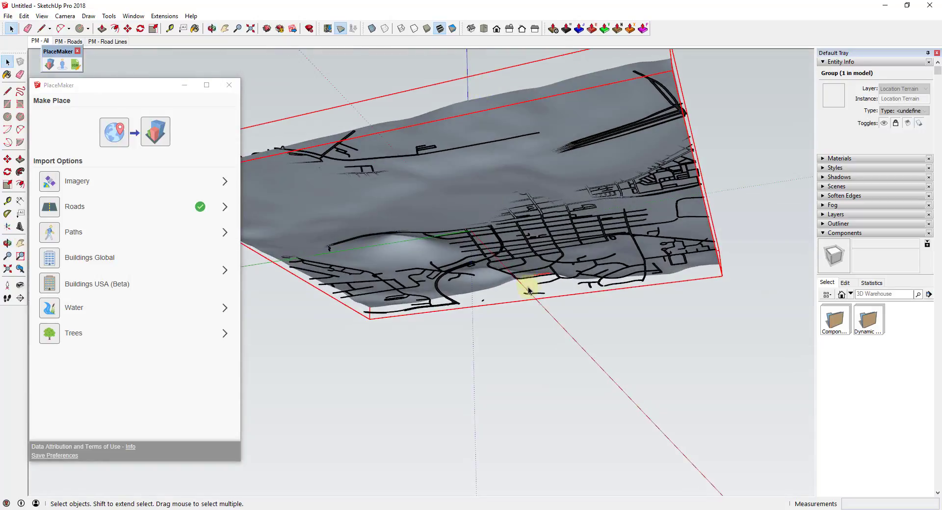
scroll(529, 280, "up", 3)
scroll(532, 233, "up", 1)
scroll(539, 217, "down", 2)
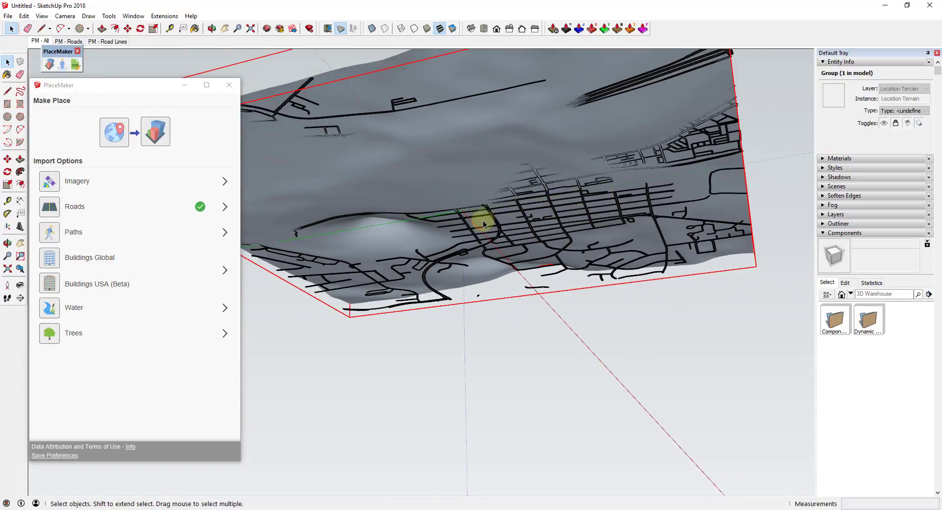
middle_click_drag(543, 173, 546, 286)
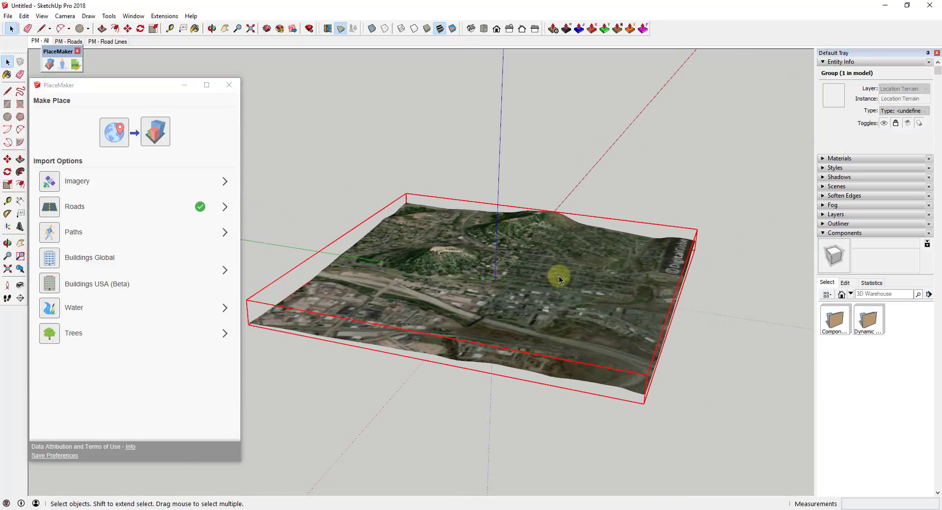
scroll(543, 292, "up", 5)
middle_click_drag(447, 321, 491, 254)
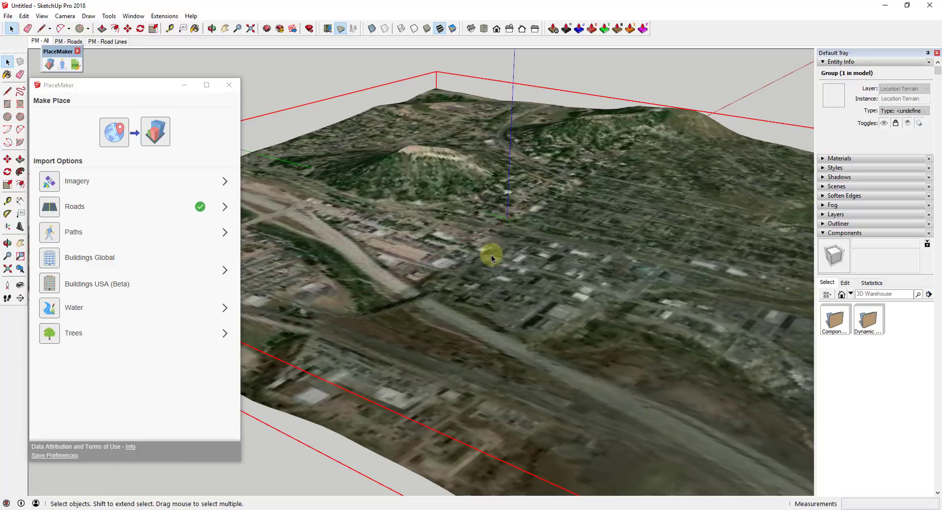
Re-import the roads with Merge with Surface checked in the Roads section
left_click(224, 207)
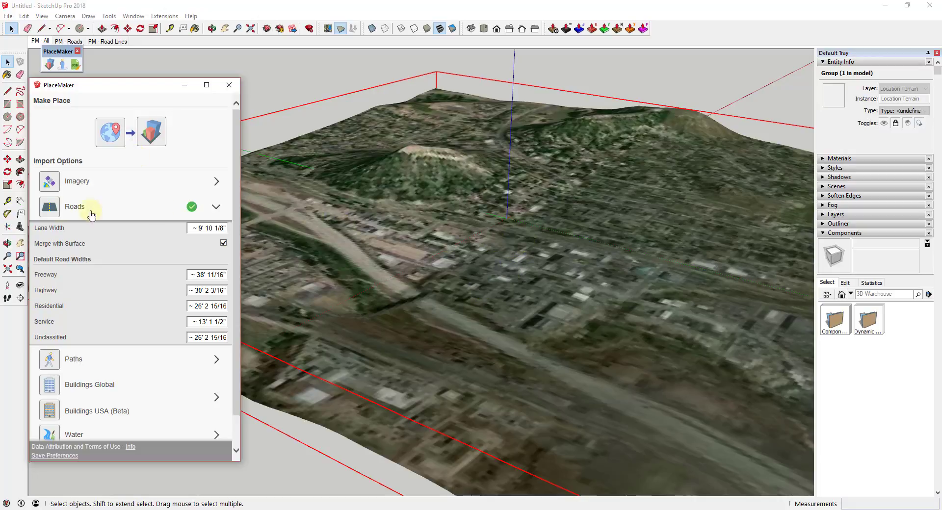
left_click(48, 205)
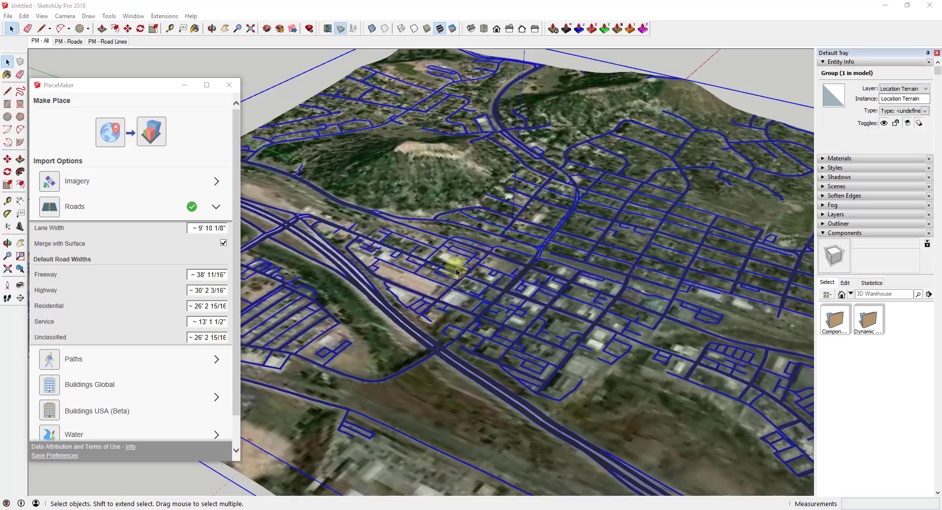
middle_click_drag(455, 268, 566, 328)
key("space")
Orbit and zoom over the merged roads down to a near-horizon view of the terrain
scroll(542, 284, "down", 10)
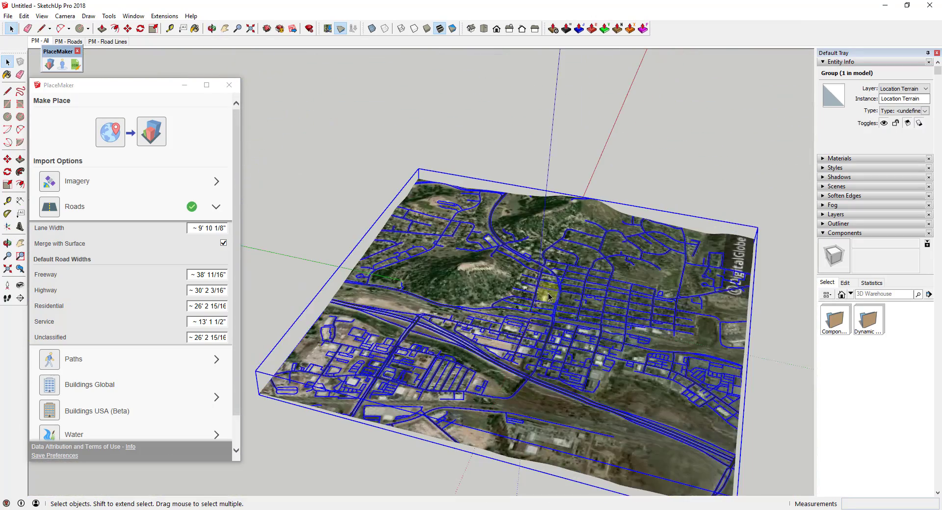
scroll(579, 327, "up", 3)
middle_click_drag(571, 301, 589, 242)
scroll(579, 242, "down", 3)
scroll(514, 251, "up", 4)
scroll(514, 289, "down", 4)
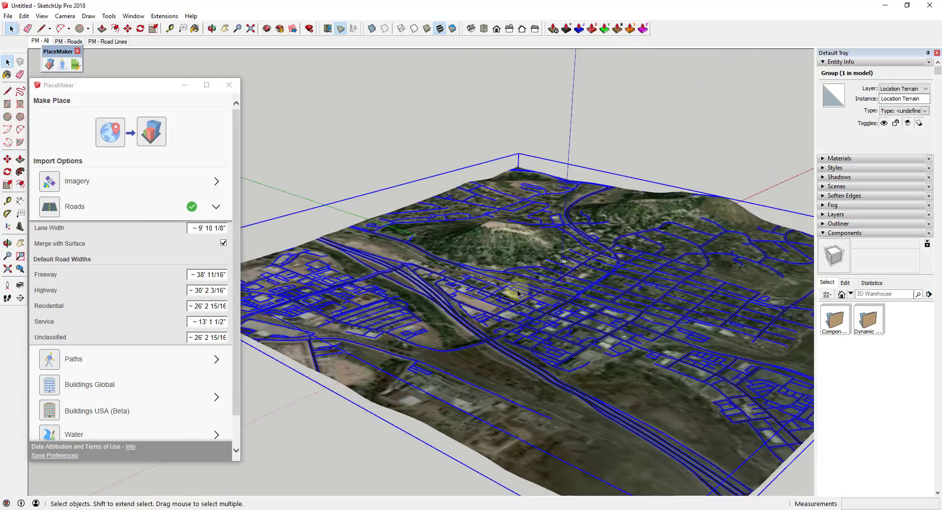
middle_click_drag(513, 275, 509, 224)
scroll(591, 255, "up", 5)
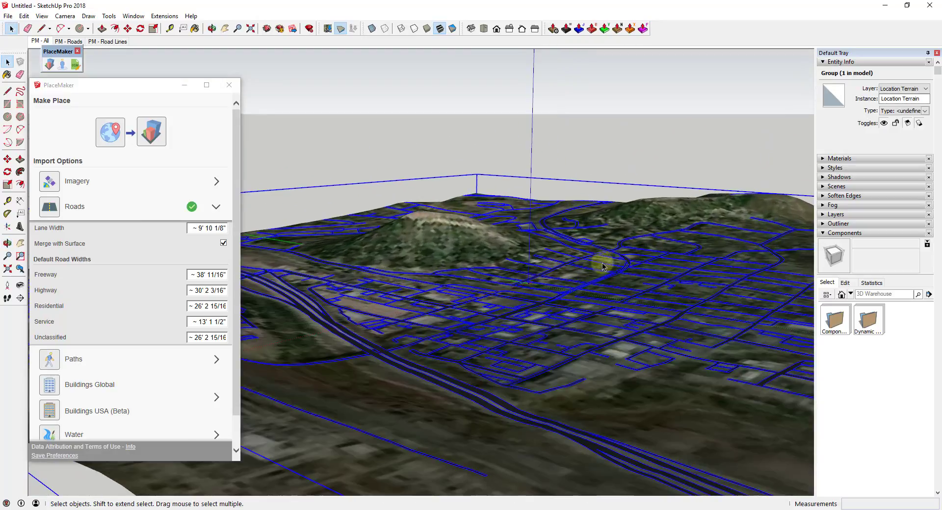
scroll(539, 272, "down", 4)
Import the OpenStreetMap paths onto the terrain and expand the Buildings USA (Beta) options
left_click(217, 208)
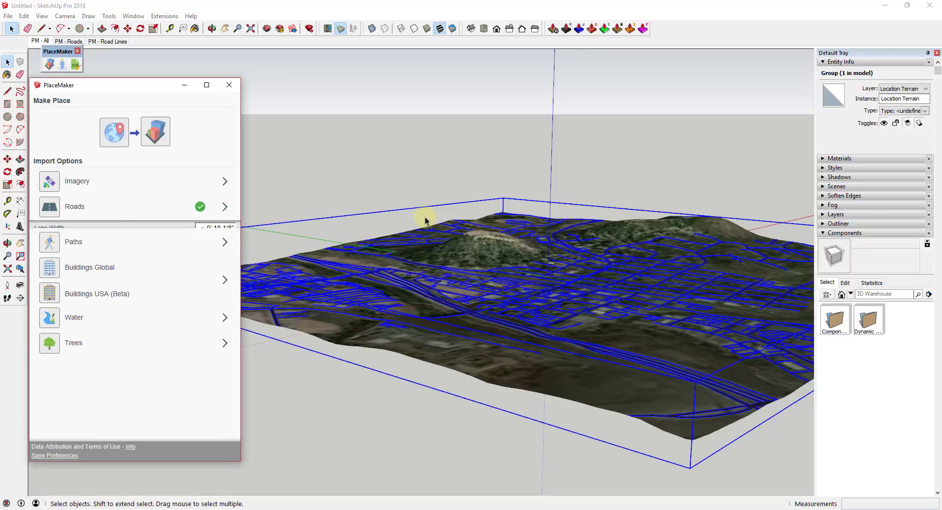
scroll(628, 290, "up", 2)
scroll(630, 307, "down", 2)
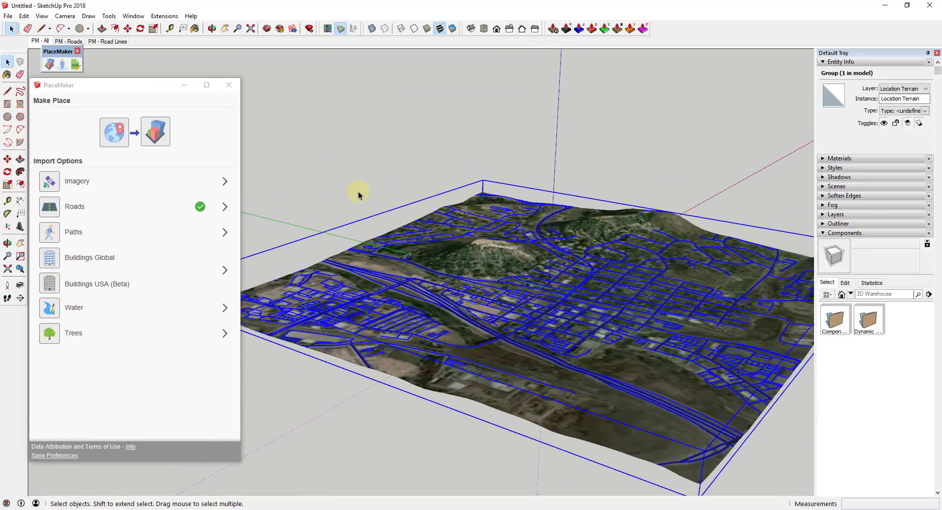
left_click(225, 232)
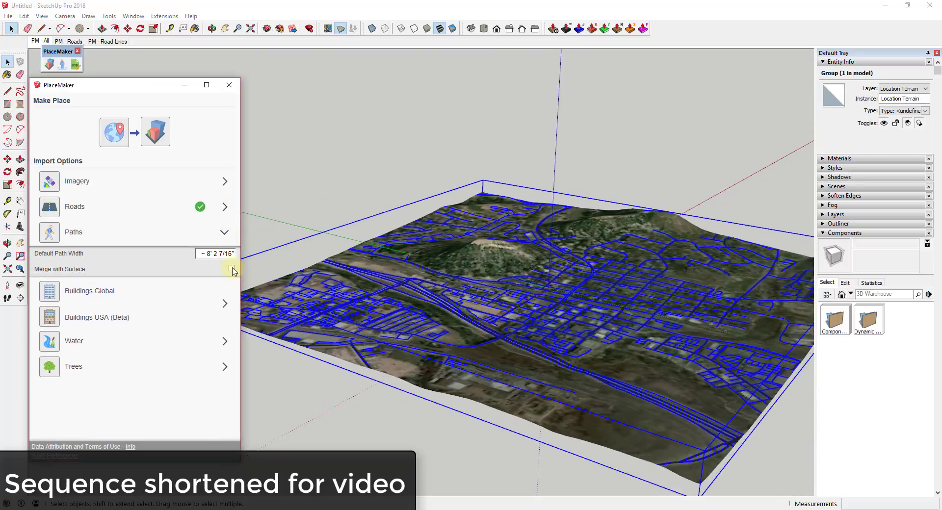
left_click(51, 236)
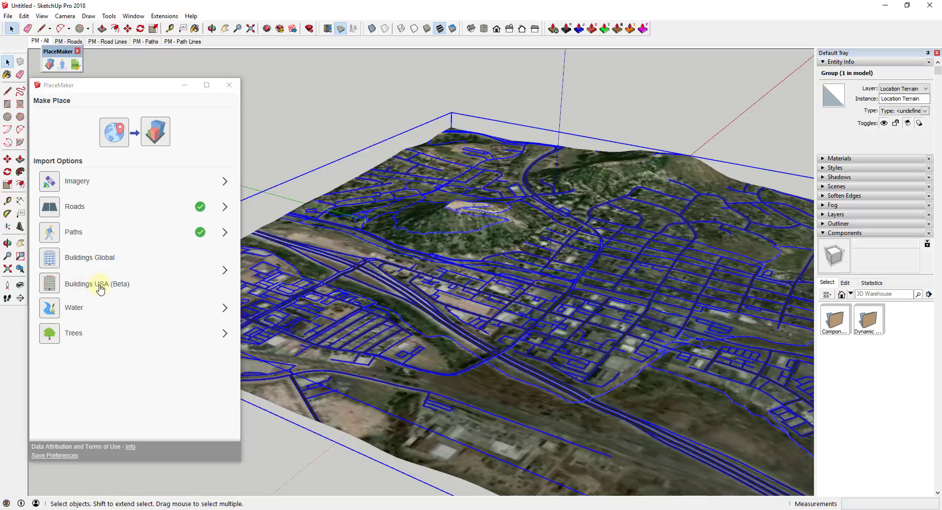
left_click(225, 270)
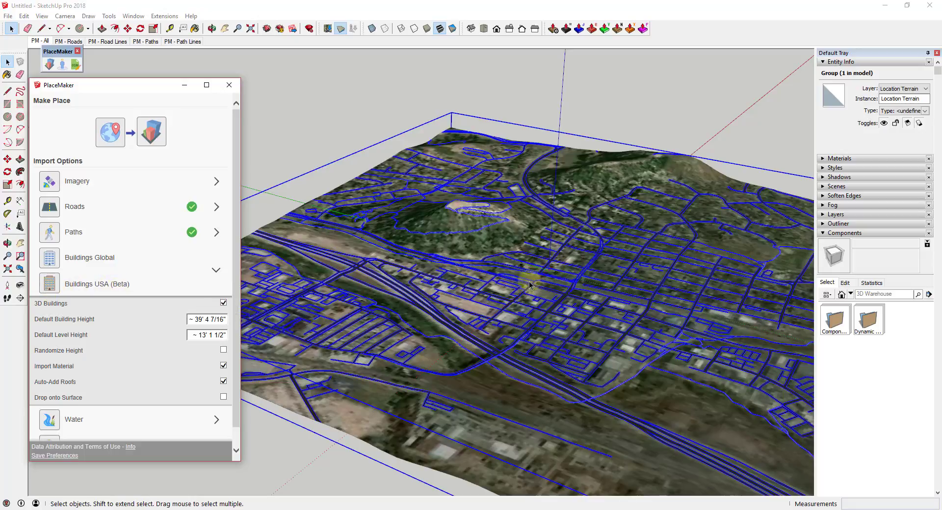
Enable Drop onto Surface and import the Buildings USA (Beta) blocks onto the Castle Rock terrain
scroll(599, 338, "down", 2)
scroll(599, 338, "up", 3)
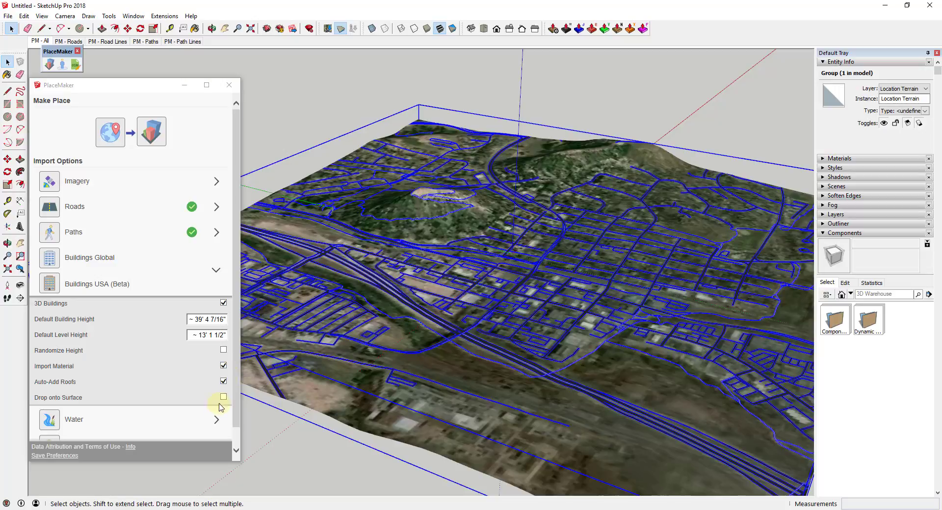
left_click(224, 398)
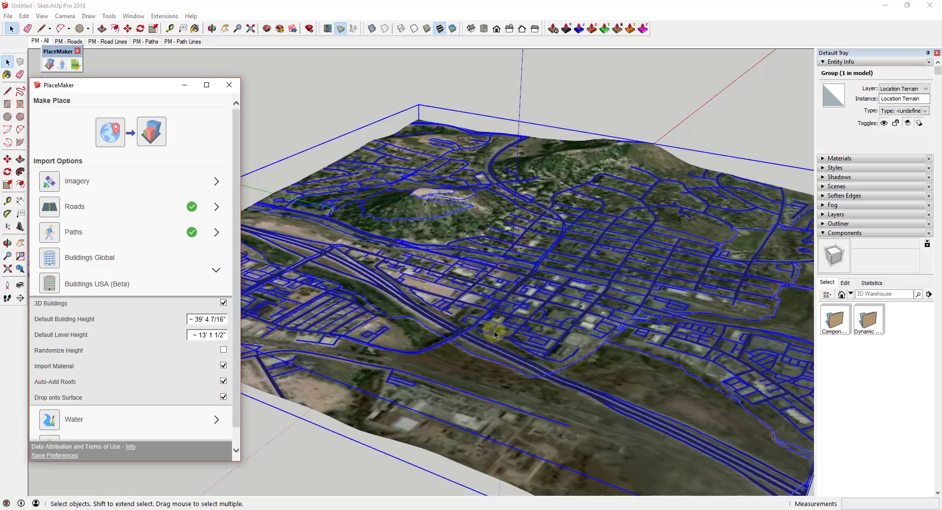
middle_click_drag(546, 283, 470, 248)
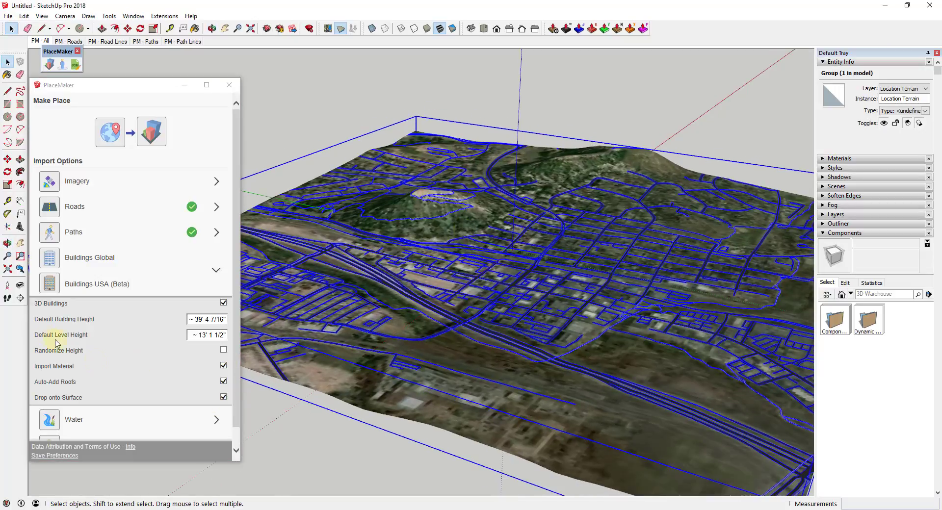
left_click(48, 285)
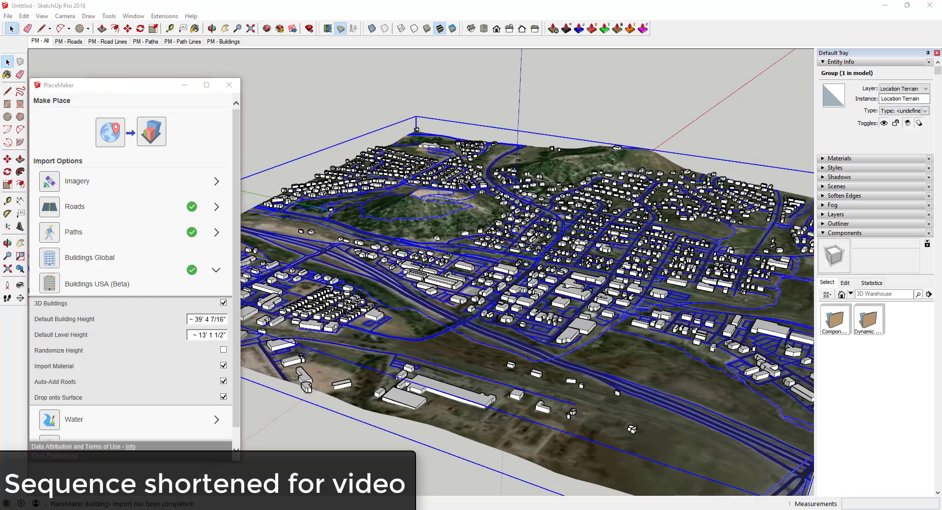
Orbit and zoom around the Castle Rock terrain to inspect the imported buildings
middle_click_drag(547, 329, 535, 346)
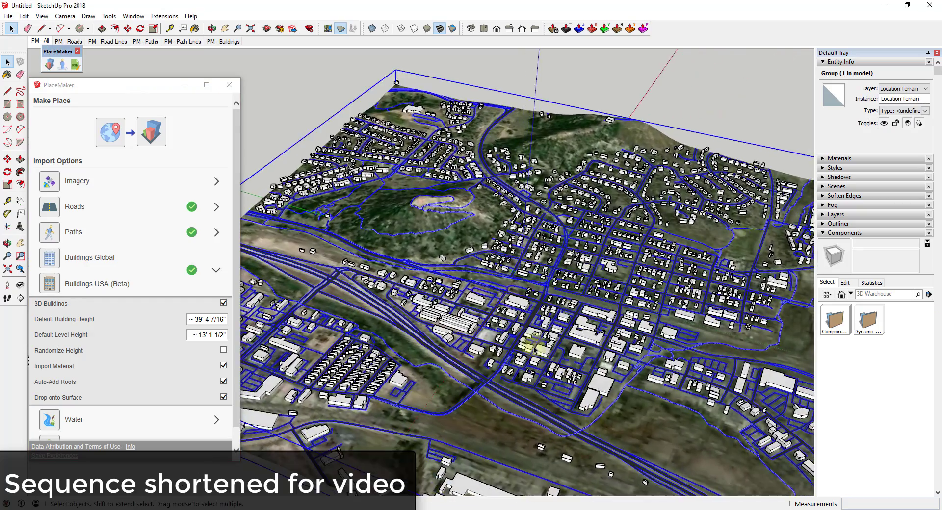
scroll(474, 176, "up", 3)
scroll(520, 208, "up", 4)
middle_click_drag(611, 259, 459, 196)
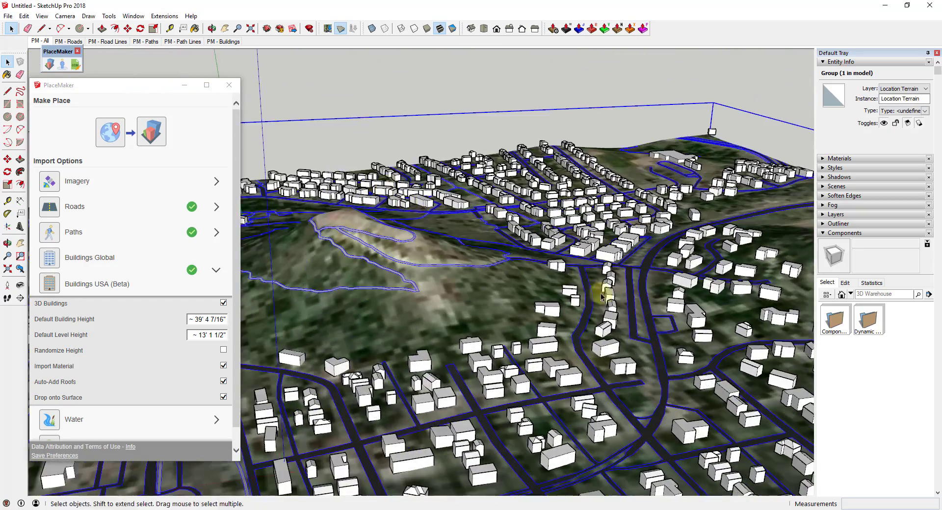
middle_click_drag(597, 282, 866, 246)
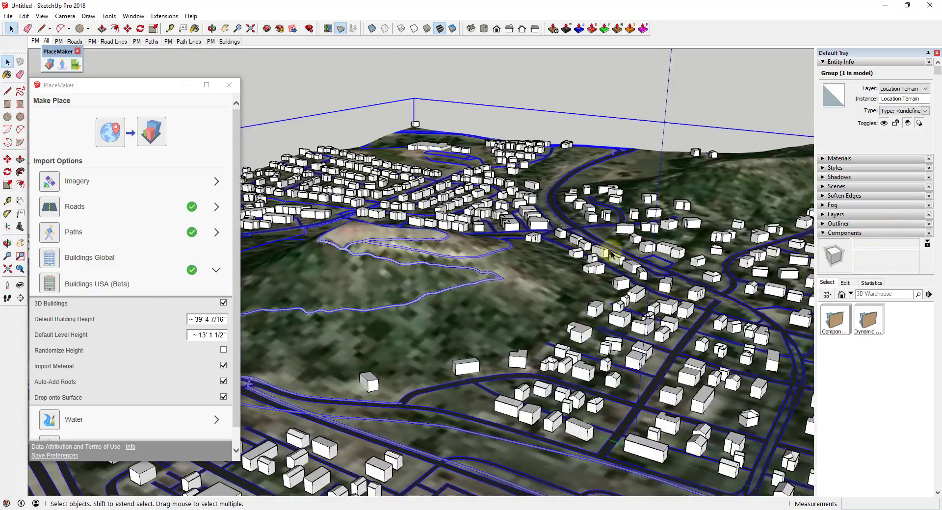
scroll(611, 254, "up", 3)
middle_click_drag(611, 254, 347, 267)
scroll(387, 275, "up", 3)
scroll(329, 277, "down", 3)
middle_click_drag(303, 302, 390, 339)
scroll(530, 257, "down", 9)
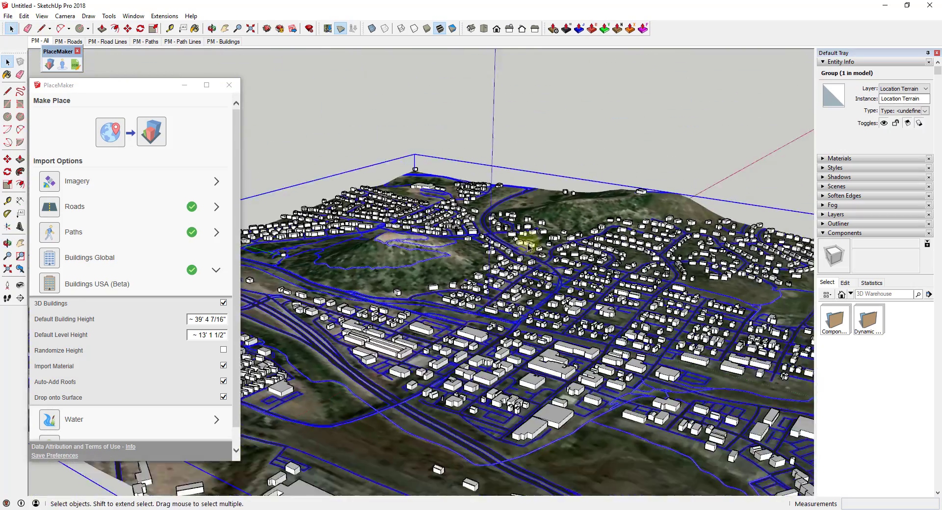
middle_click_drag(527, 242, 584, 290)
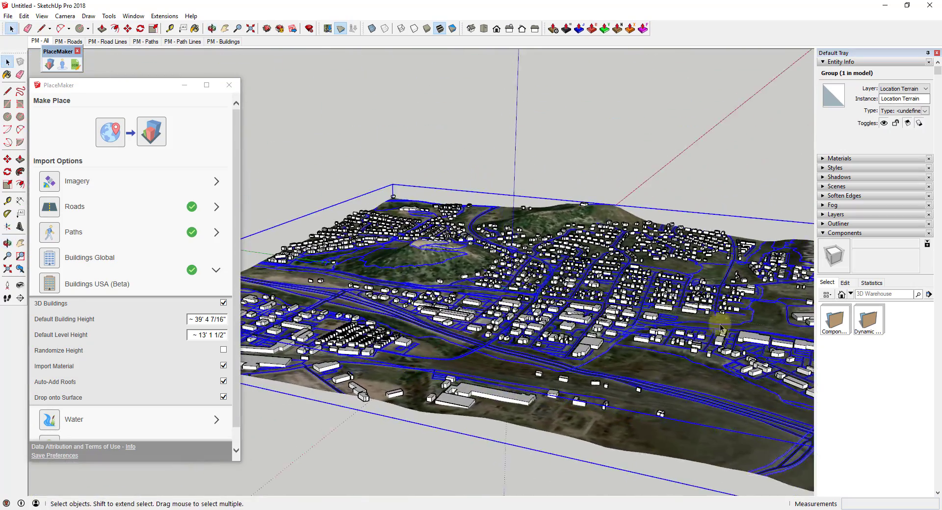
scroll(751, 349, "up", 1)
scroll(663, 339, "down", 1)
middle_click_drag(665, 339, 709, 323)
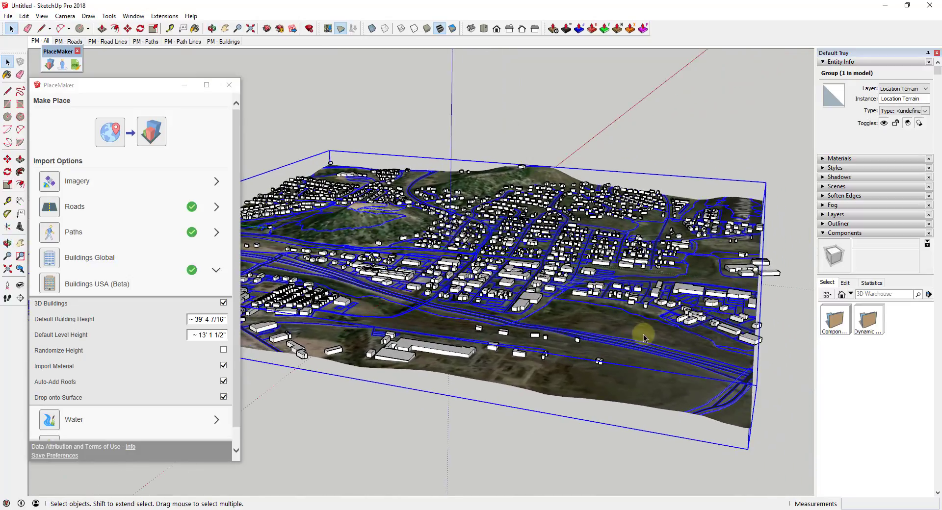
middle_click_drag(643, 325, 425, 274)
scroll(417, 273, "up", 8)
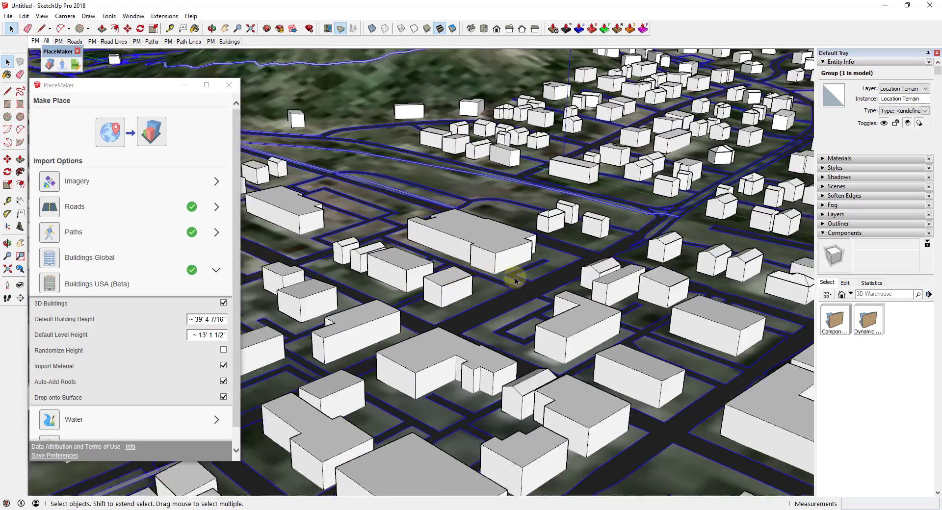
scroll(534, 270, "down", 6)
scroll(534, 270, "down", 3)
middle_click_drag(513, 332, 566, 295)
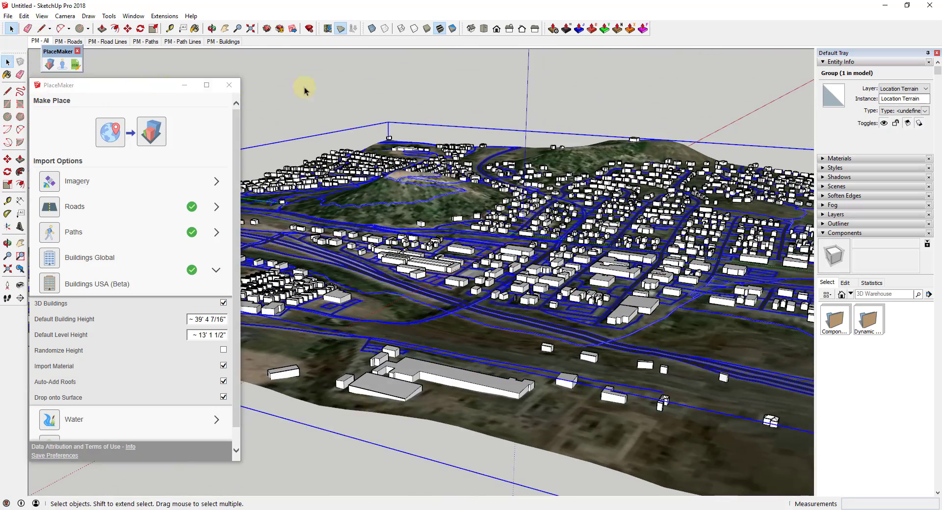
scroll(402, 215, "up", 3)
scroll(515, 265, "down", 5)
scroll(513, 228, "up", 3)
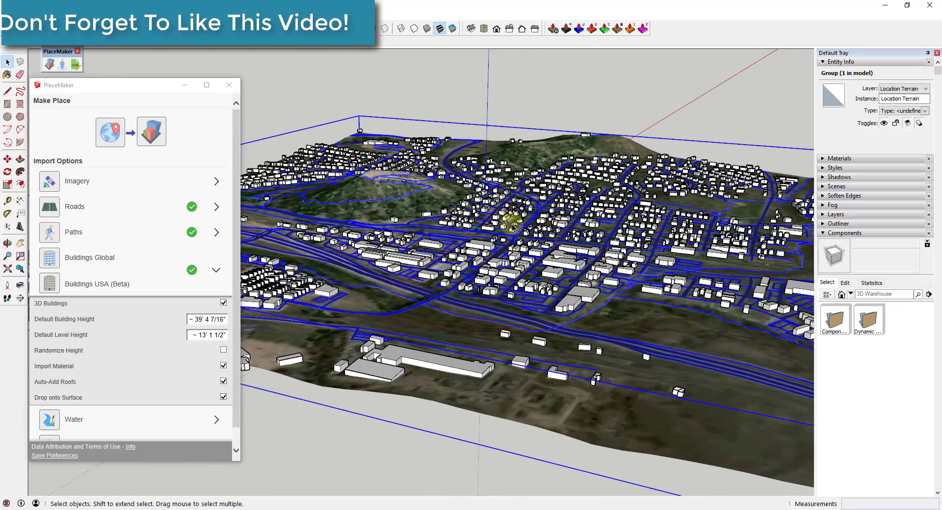
Close PlaceMaker, start a blank White scene in Lumion, and bring up SketchUp's toolbar list
left_click(228, 85)
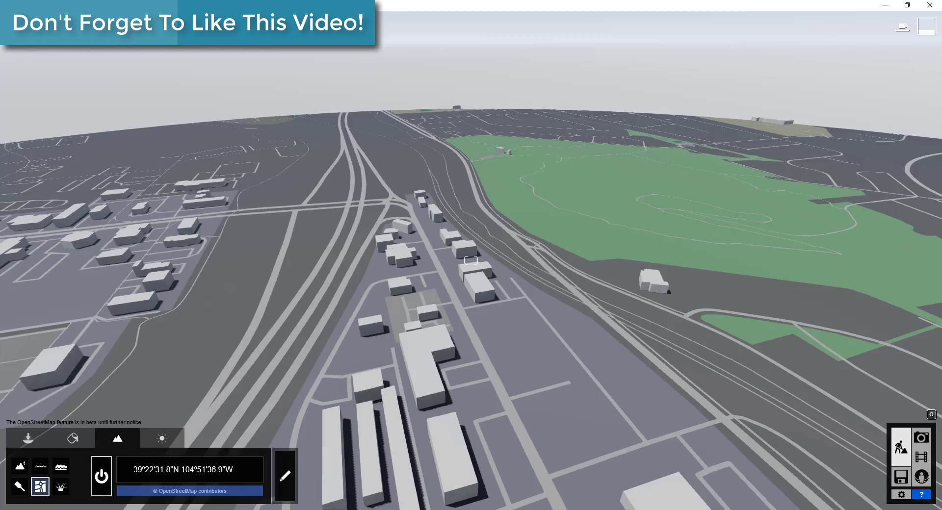
left_click(901, 477)
left_click(437, 96)
left_click(381, 94)
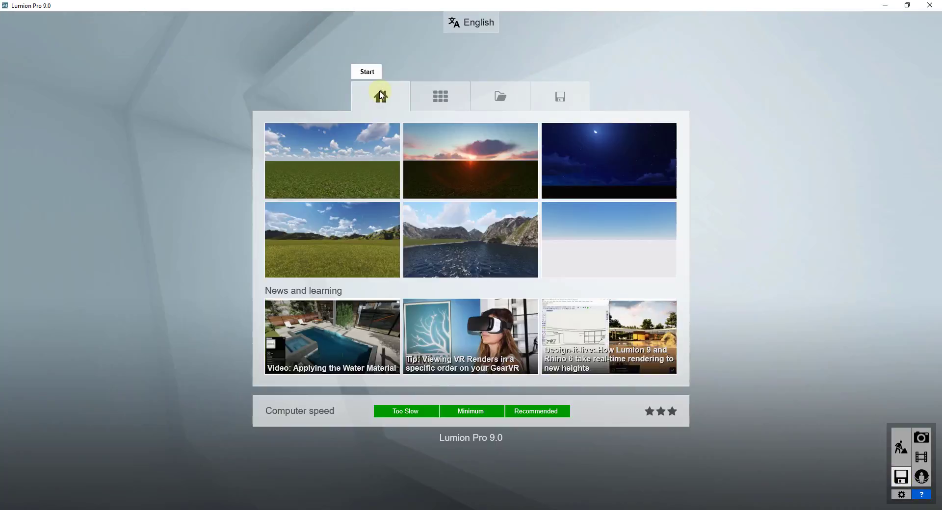
left_click(621, 243)
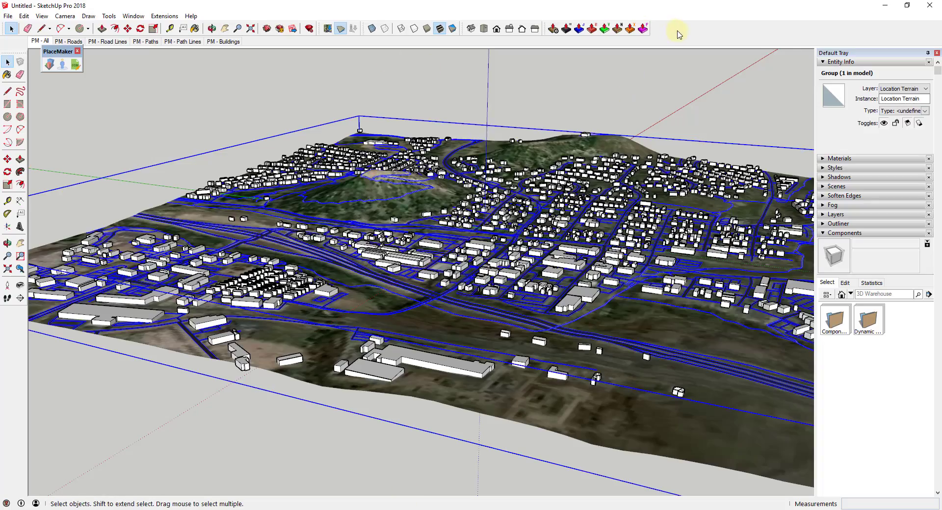
right_click(678, 35)
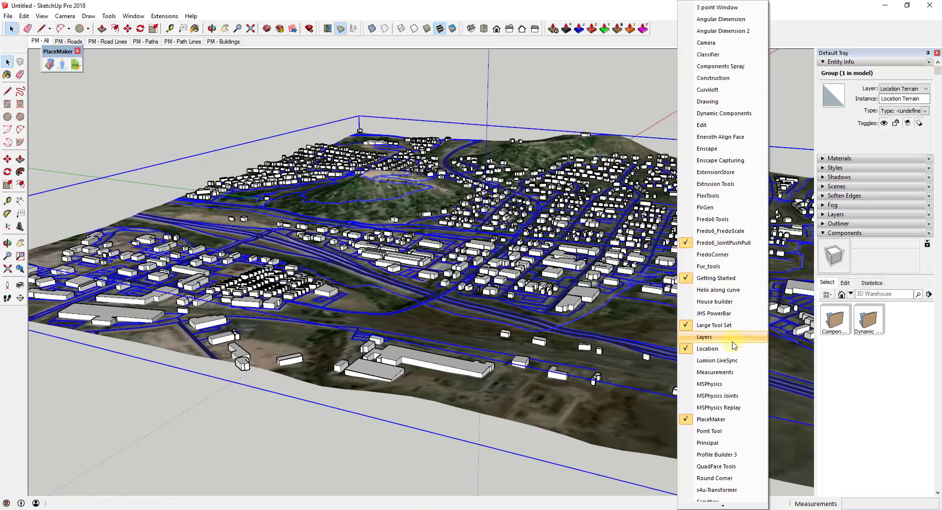
Show the Lumion LiveSync toolbar and save the model as 'Castle Rock'
left_click(718, 362)
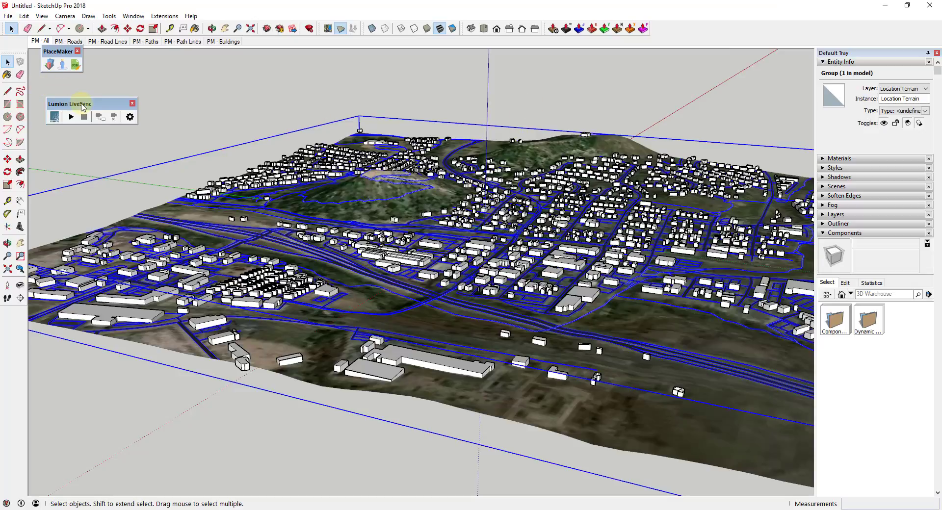
left_click_drag(82, 107, 81, 90)
left_click(8, 15)
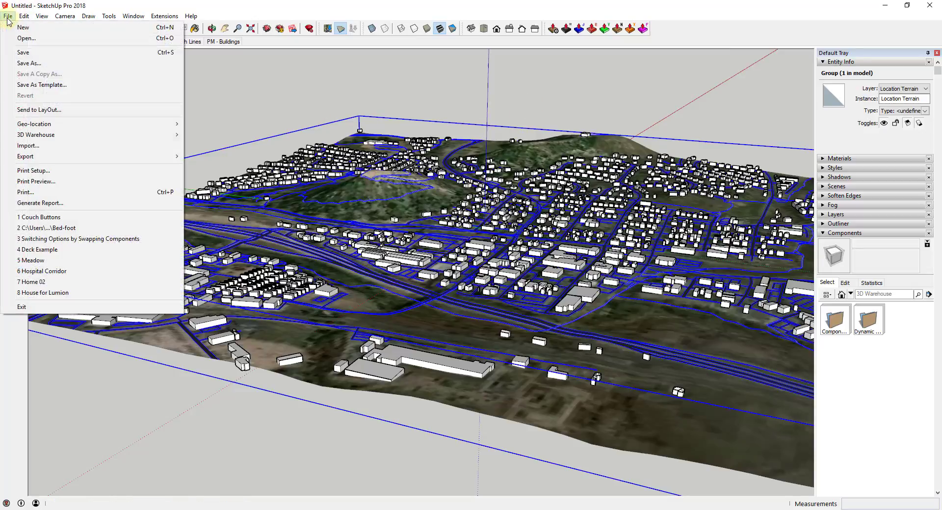
left_click(40, 64)
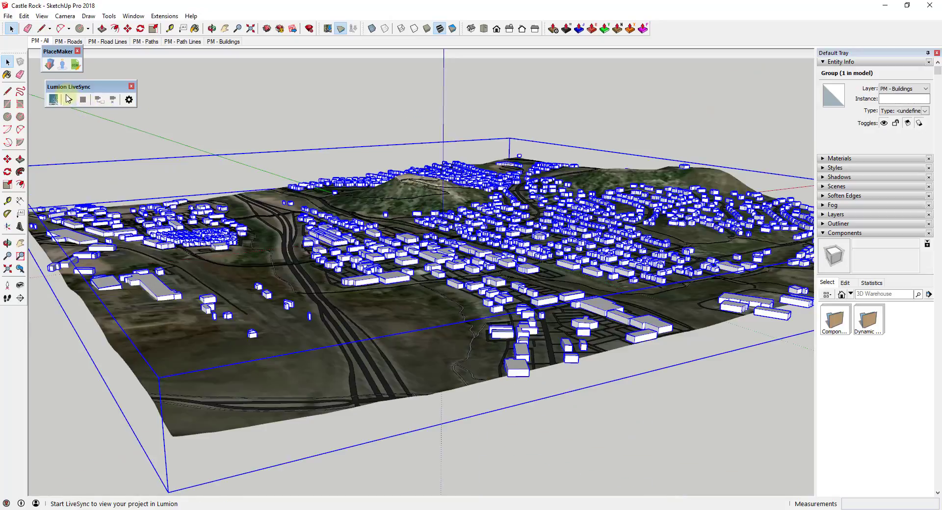
Start LiveSync with camera sync and view the synced Castle Rock model in Lumion
left_click(70, 103)
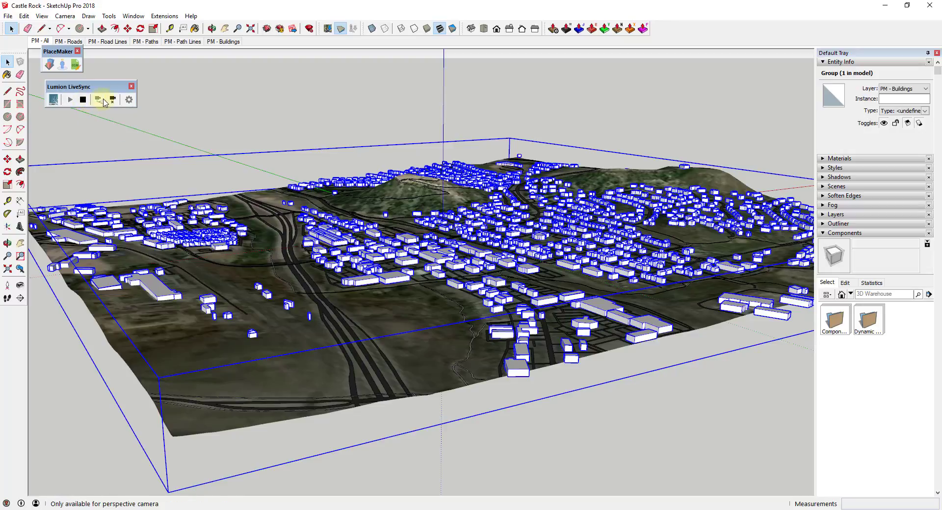
left_click(114, 100)
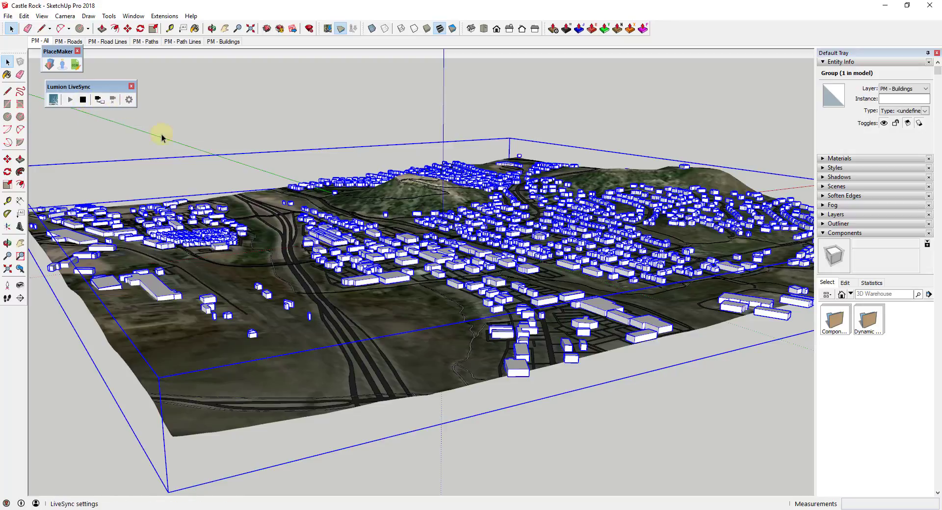
left_click(558, 504)
right_click_drag(666, 306, 559, 317)
key("q")
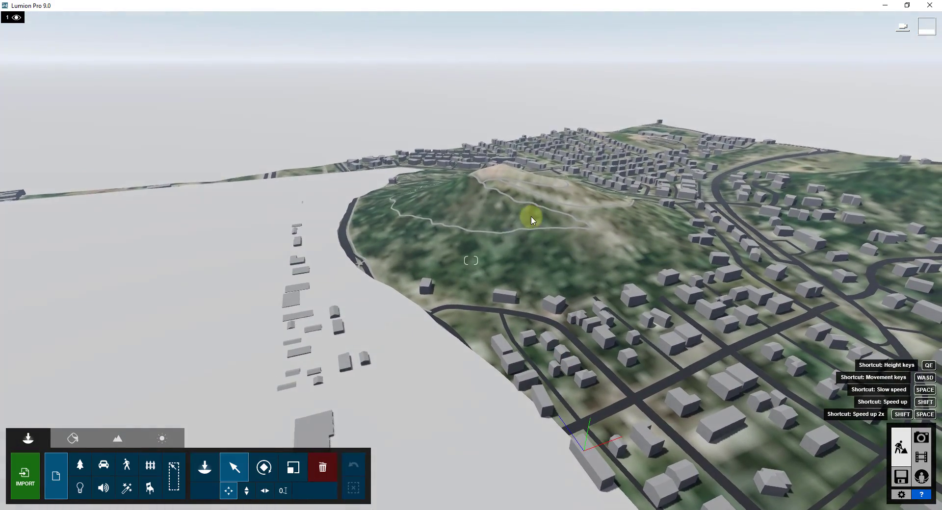
Fly around the synced Castle Rock model in Lumion, selecting and deselecting the terrain
right_click_drag(536, 237, 537, 236)
left_click(398, 217)
right_click_drag(398, 217, 385, 210)
key("s")
left_click(477, 208)
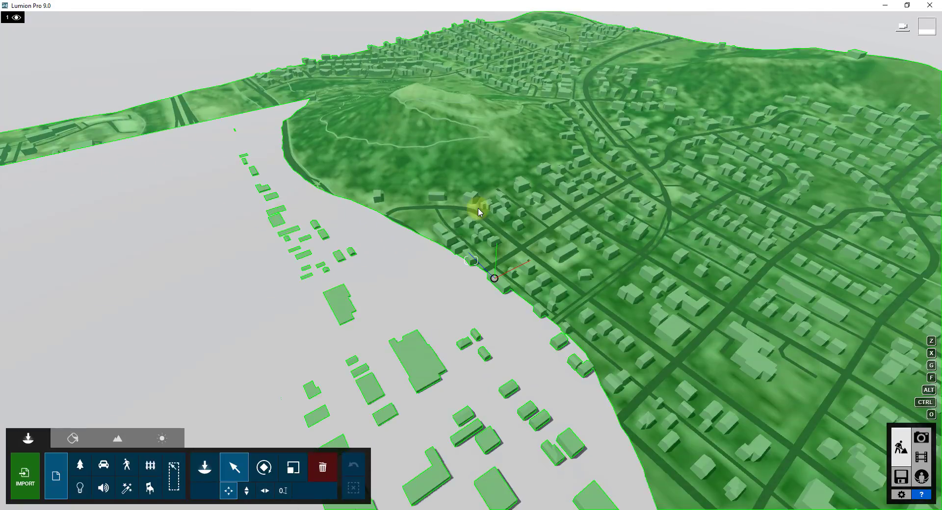
mouse_move(596, 353)
right_mouse_down()
mouse_move(587, 353)
mouse_move(602, 352)
right_mouse_up()
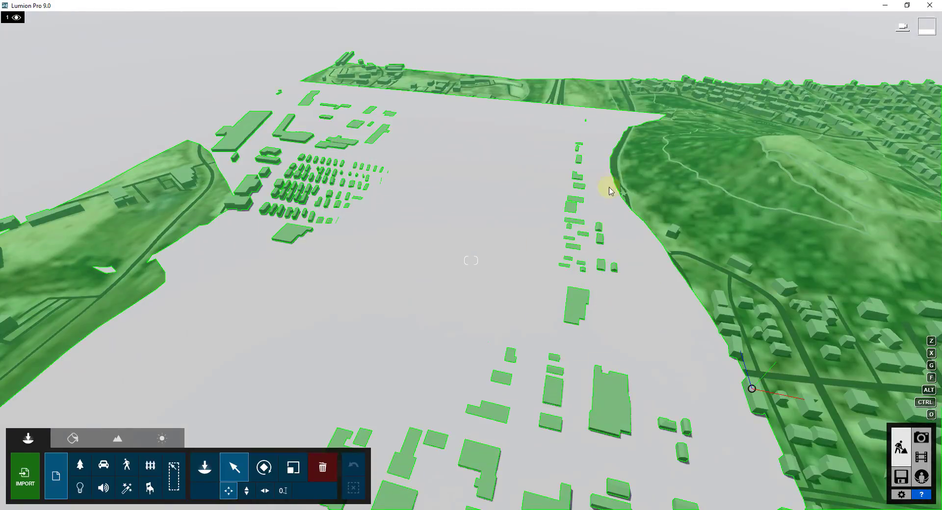
left_click(610, 190)
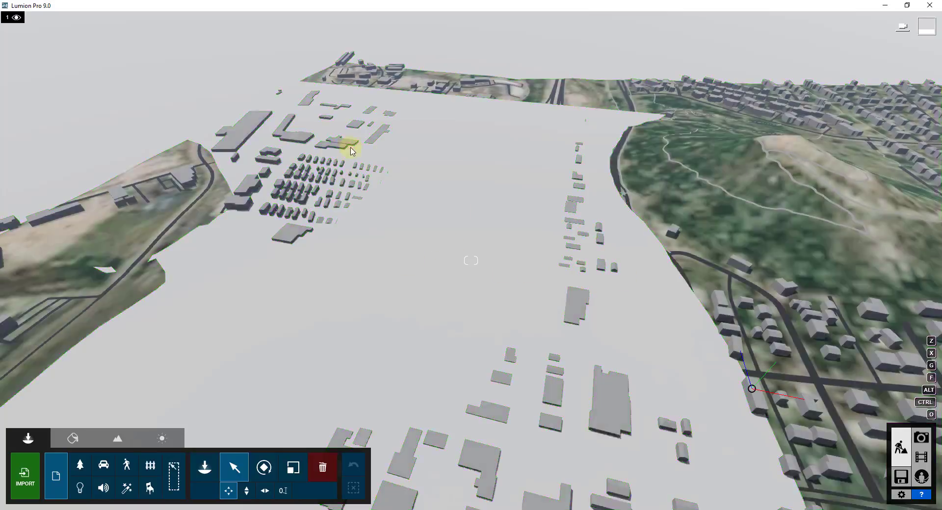
right_click_drag(502, 280, 502, 282)
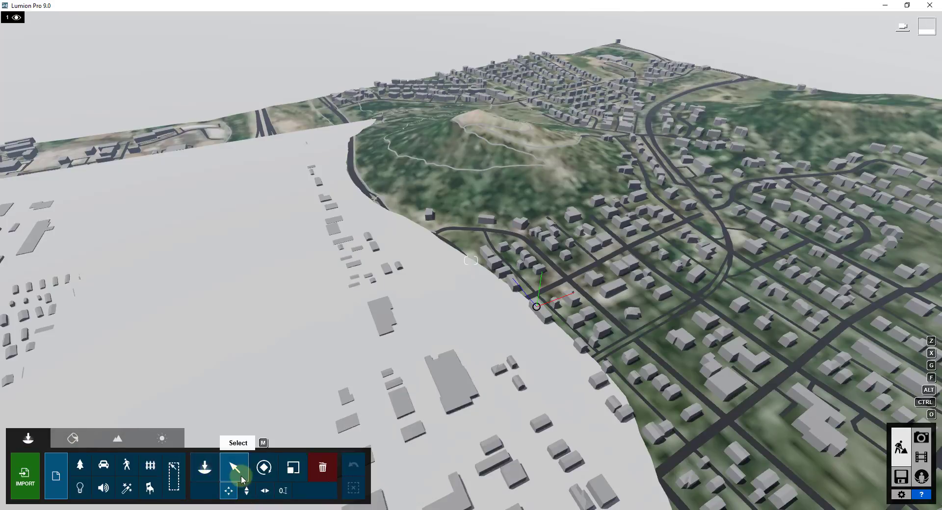
Raise the Castle Rock terrain with Move Up until the flat ground is mostly hidden
left_click(247, 493)
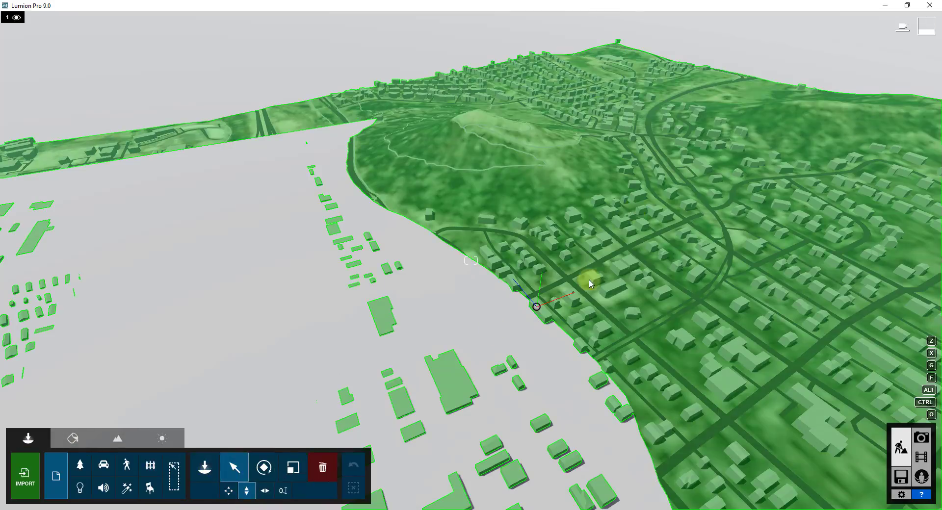
left_click_drag(536, 315, 589, 2)
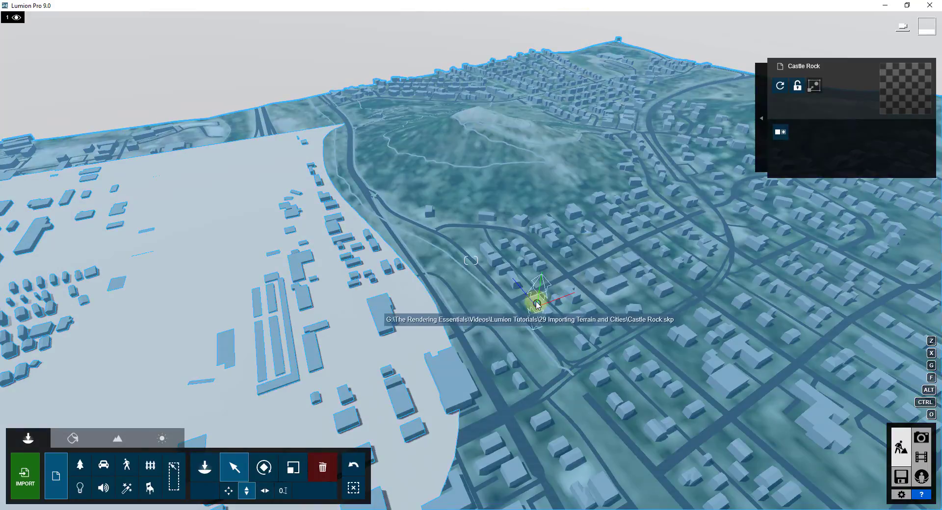
left_click_drag(537, 302, 612, 1)
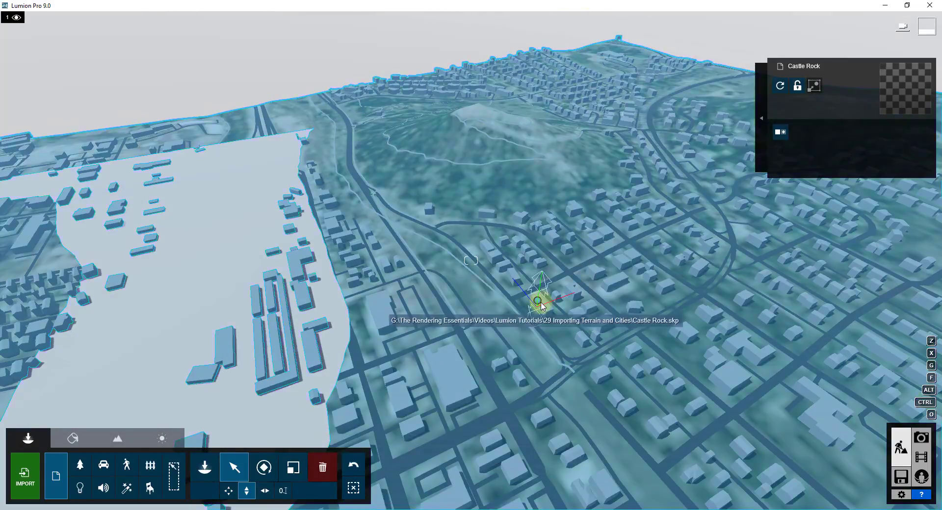
left_click_drag(537, 300, 603, 3)
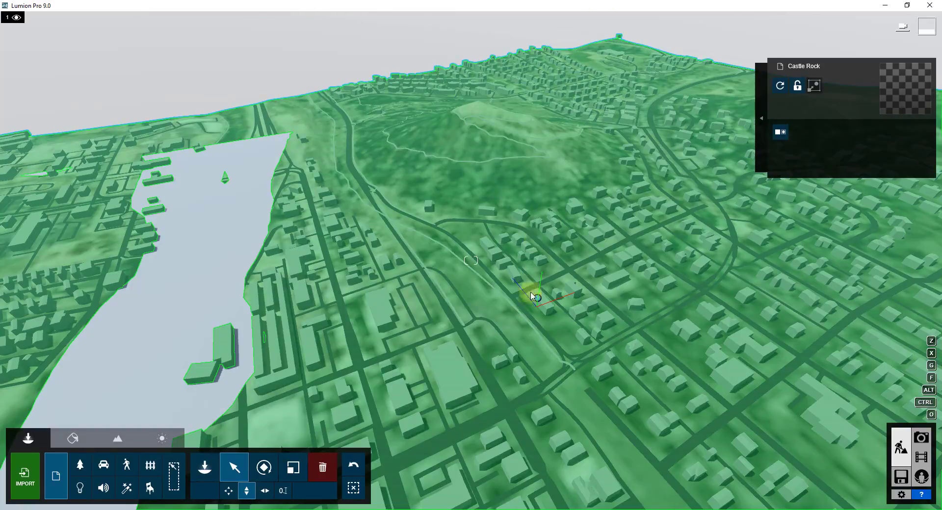
mouse_move(539, 299)
left_mouse_down()
mouse_move(560, 105)
mouse_move(595, 5)
mouse_move(525, 294)
left_mouse_up()
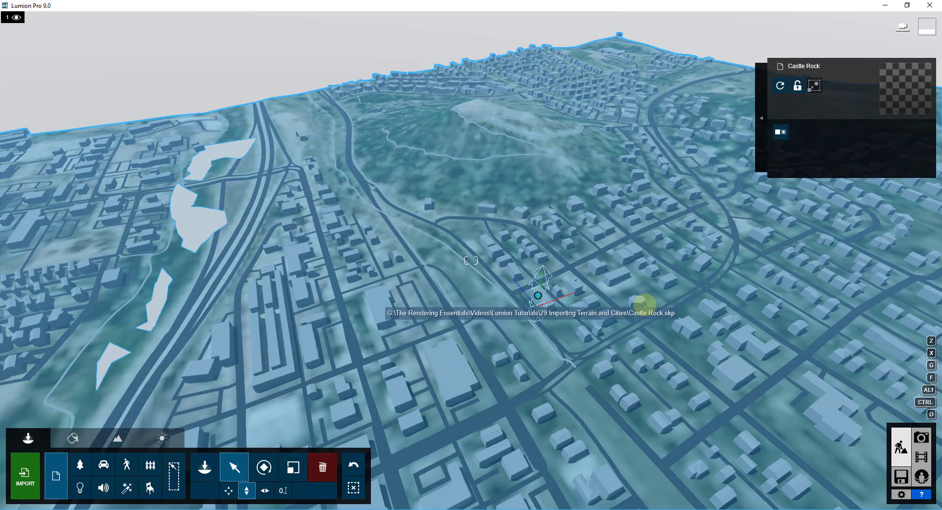
right_click_drag(645, 305, 668, 301)
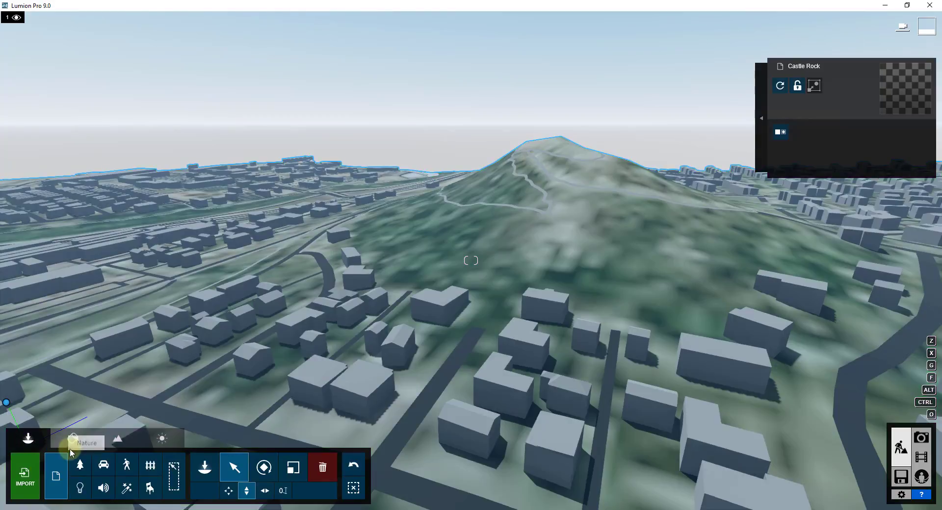
Apply the Custom Landscape material to the Castle Rock terrain and confirm it
left_click(72, 439)
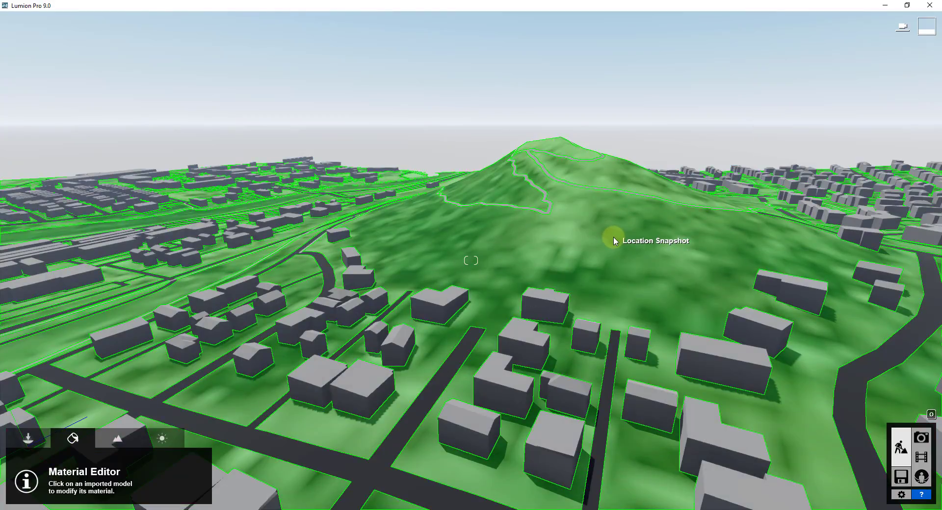
left_click(603, 254)
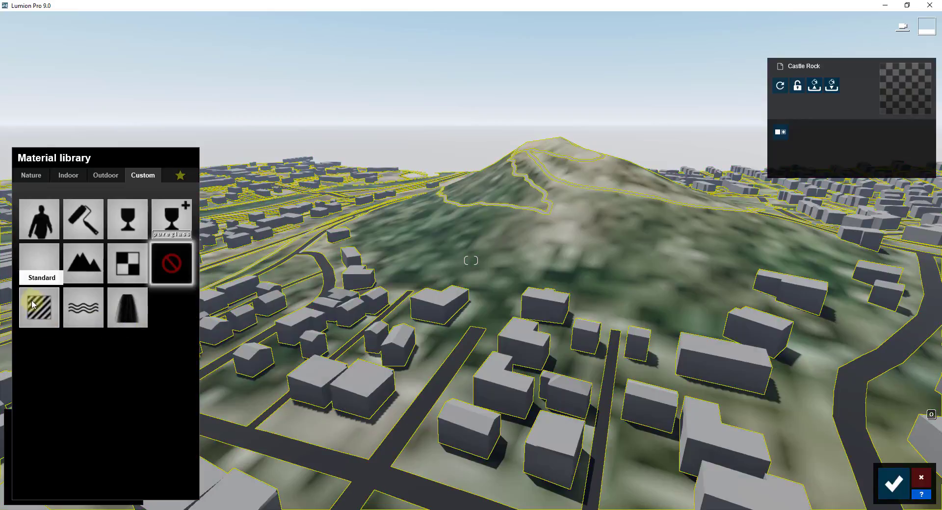
left_click(83, 267)
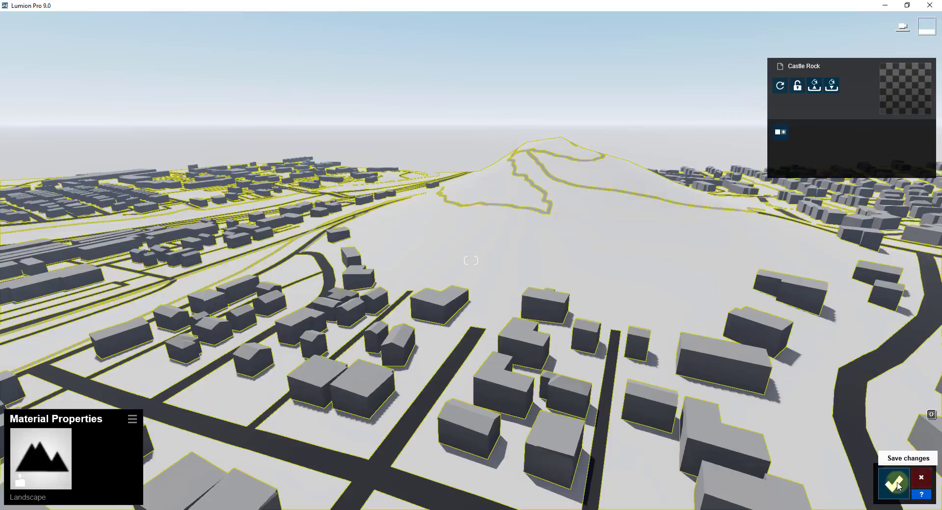
left_click(894, 483)
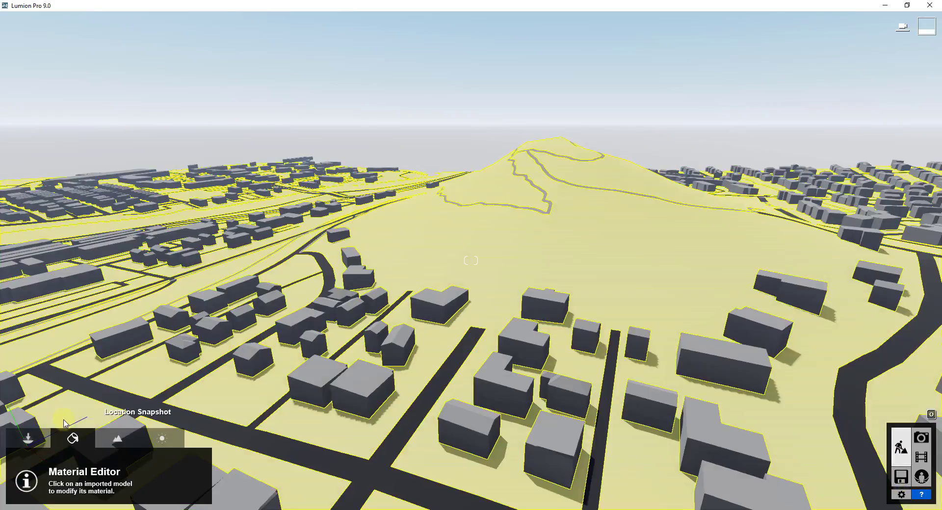
left_click(117, 438)
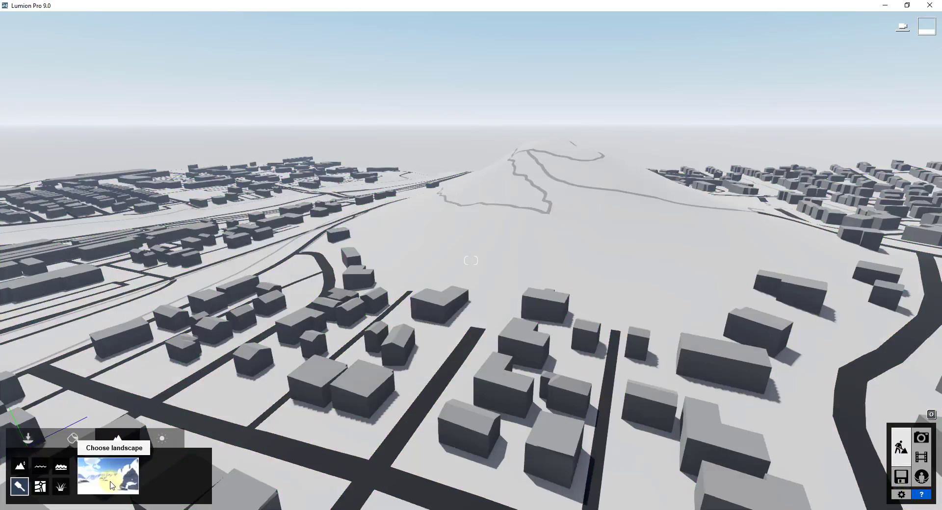
Choose a green grassy landscape preset and paint the second grass texture onto the hill
left_click(112, 486)
left_click(472, 243)
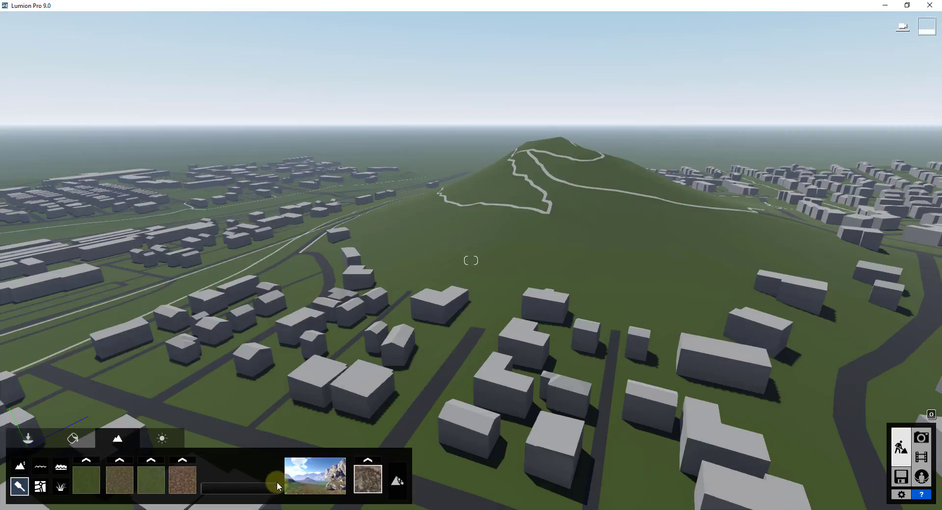
left_click(315, 476)
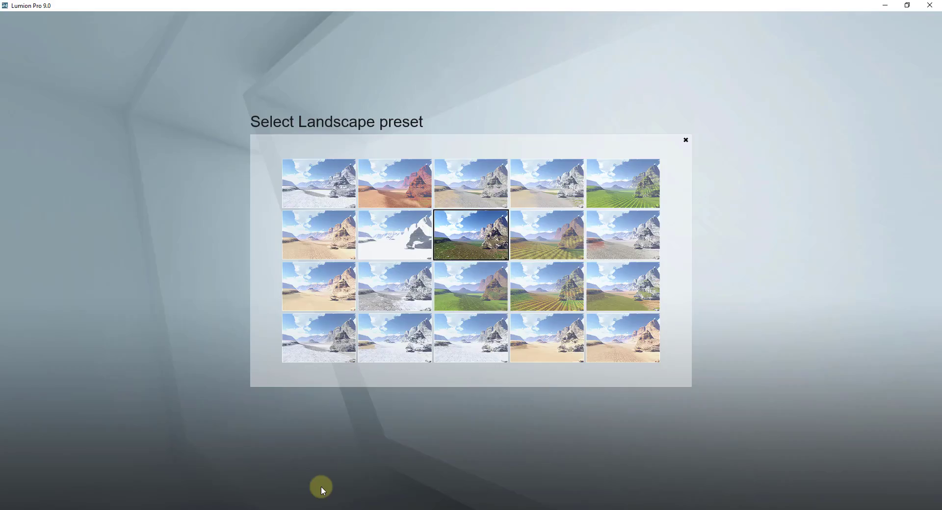
left_click(492, 293)
right_click_drag(508, 264, 597, 259)
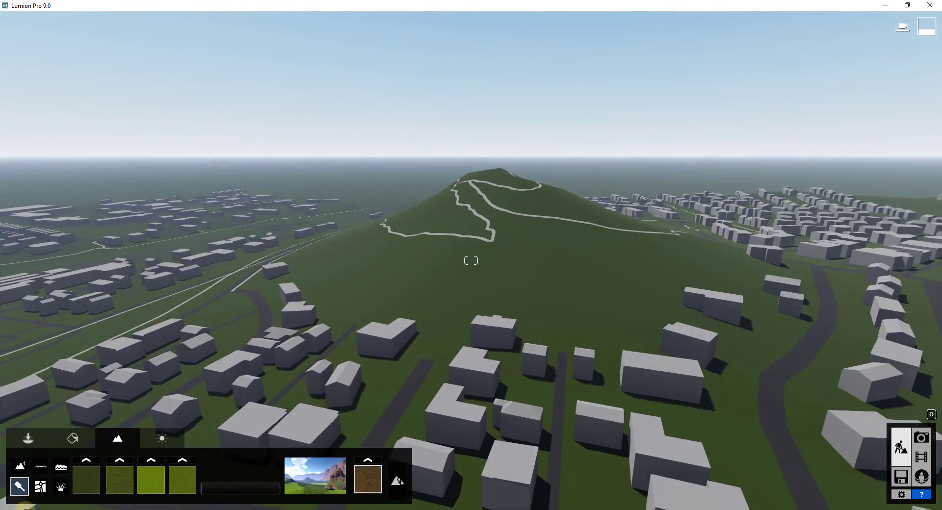
left_click(117, 478)
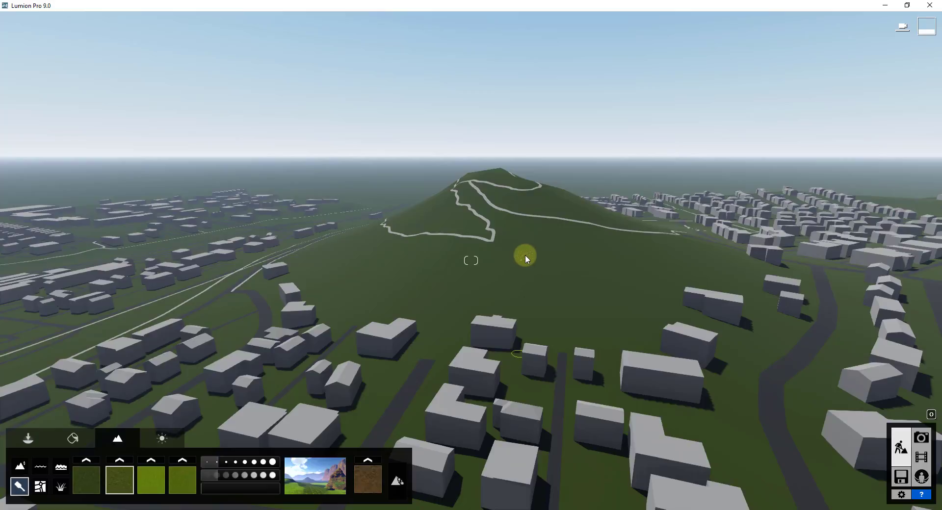
left_click(589, 240)
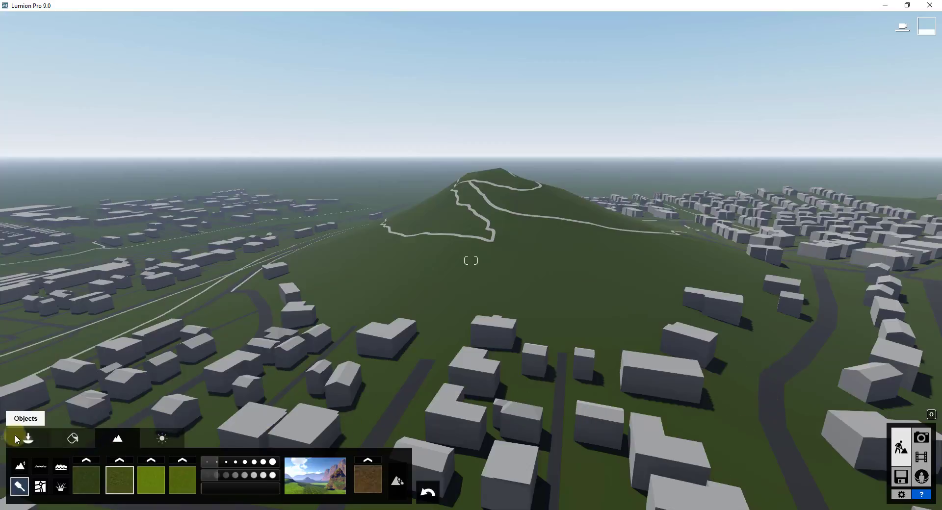
left_click(73, 439)
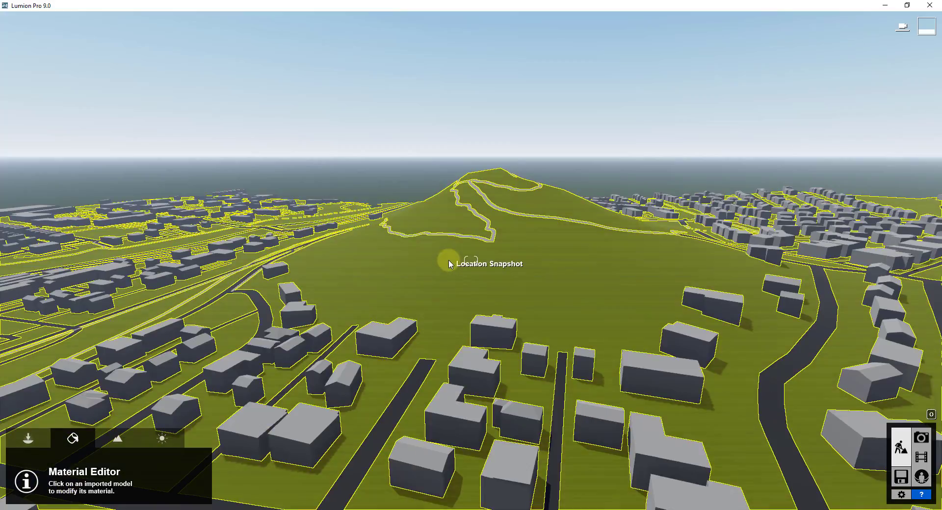
Restore the terrain's Imported Material aerial texture from the material library and save
left_click(449, 263)
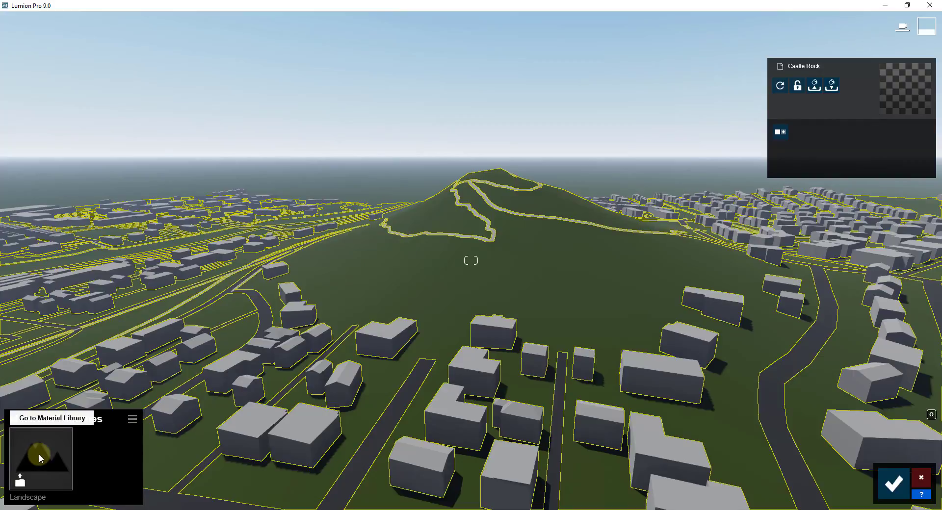
left_click(39, 455)
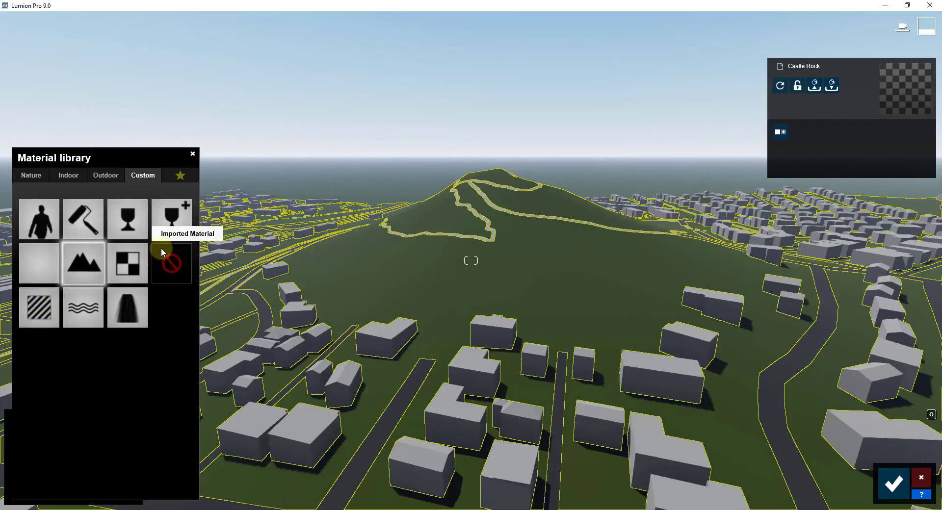
left_click(184, 261)
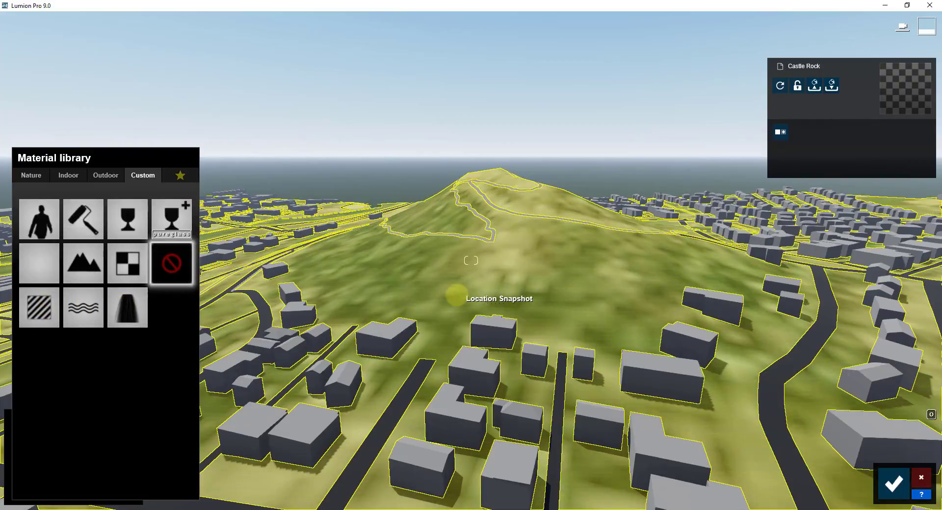
mouse_move(453, 293)
right_mouse_down()
mouse_move(385, 284)
mouse_move(446, 298)
mouse_move(484, 295)
mouse_move(449, 296)
mouse_move(457, 296)
right_mouse_up()
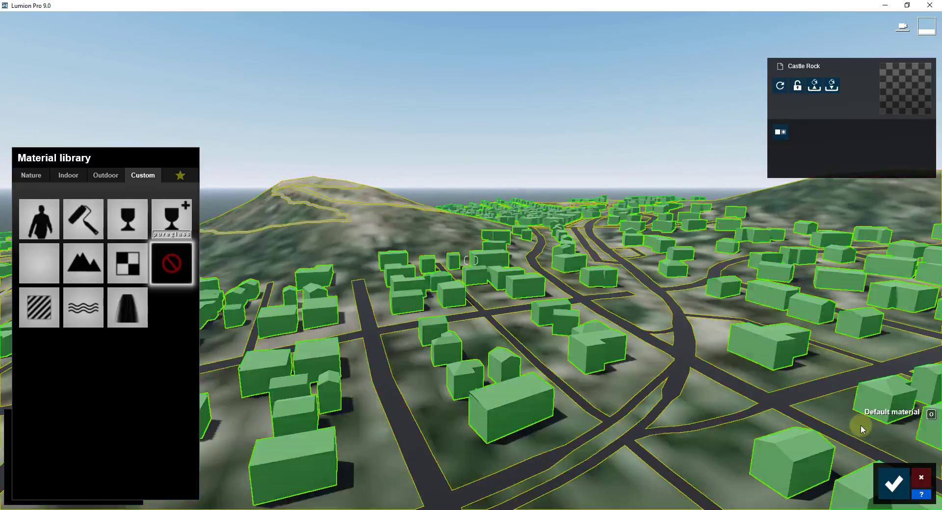
left_click(899, 475)
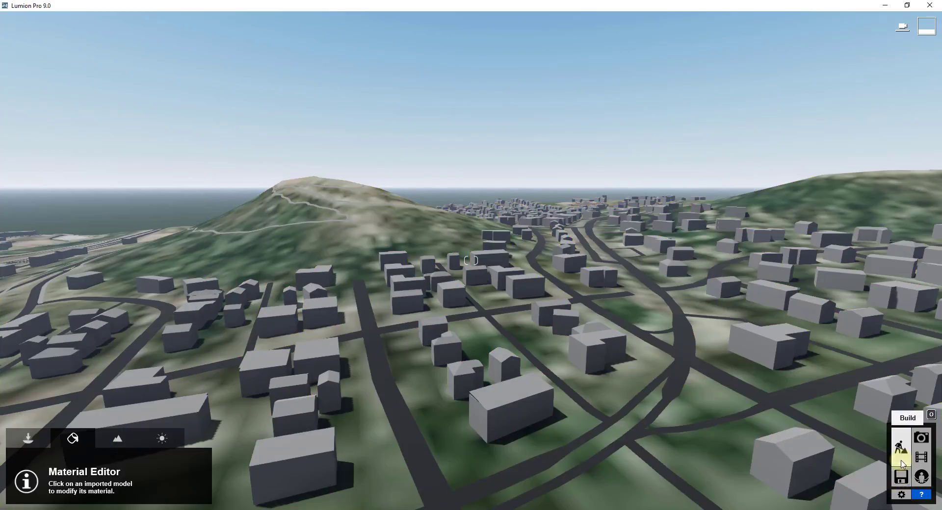
In Photo mode, load the Realistic Shadows for YouTube effects file
left_click(925, 436)
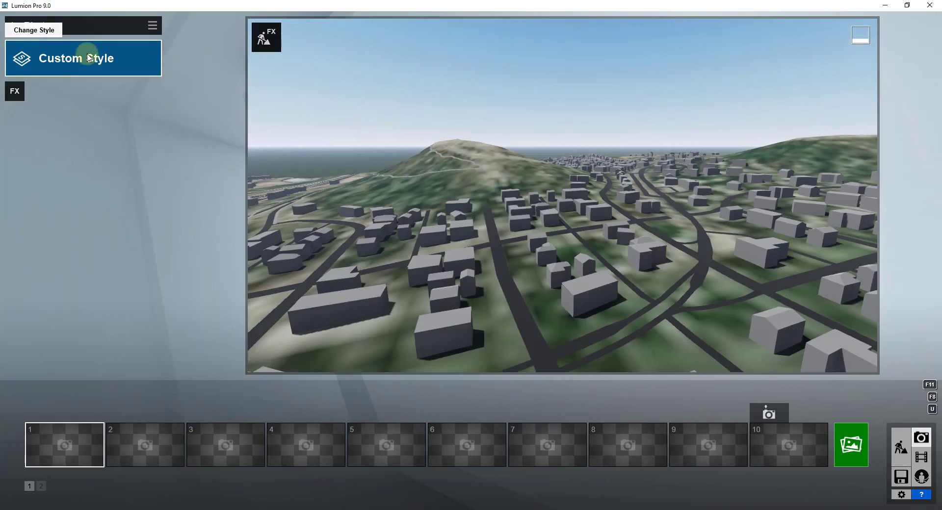
left_click(152, 27)
left_click(176, 36)
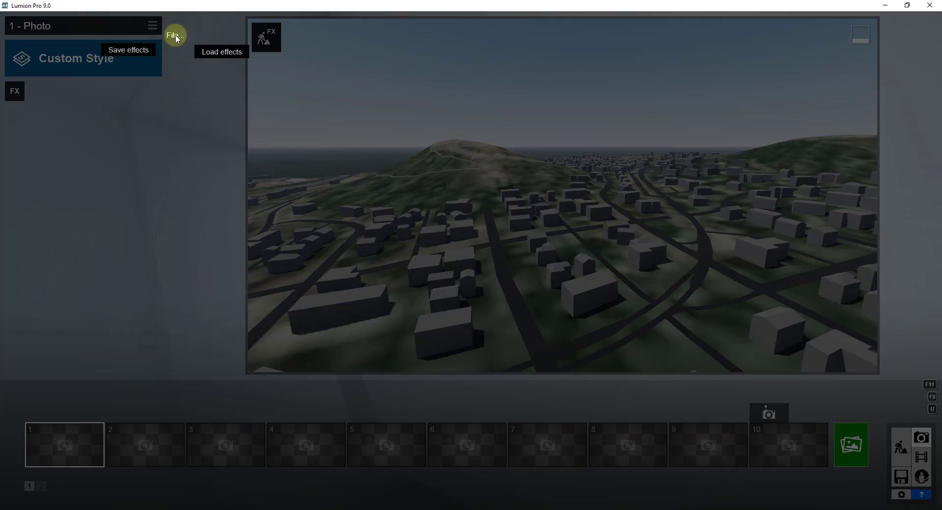
left_click(222, 52)
double_click(147, 156)
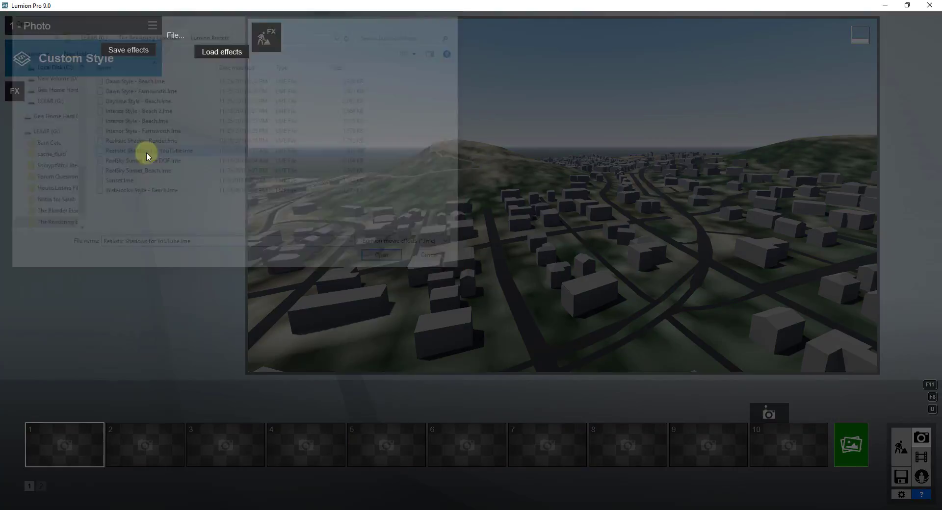
key("w")
right_click_drag(608, 233, 609, 233)
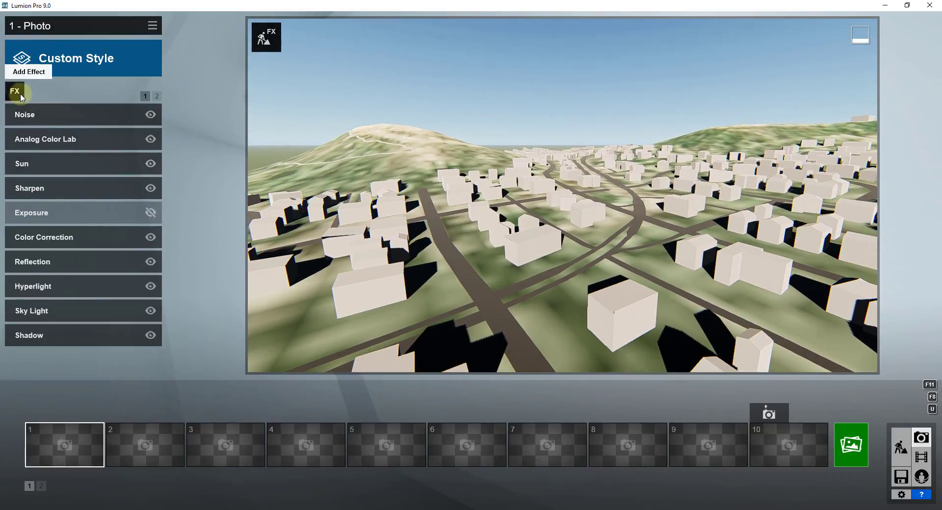
Add a sunny Real Skies sky at heading -19.9, then return to SketchUp
left_click(14, 91)
left_click(338, 167)
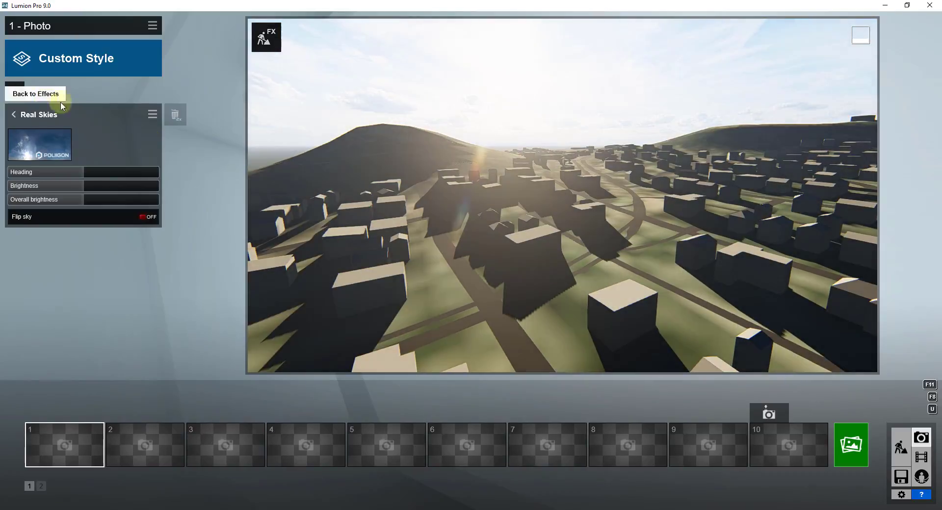
left_click(51, 139)
left_click(315, 269)
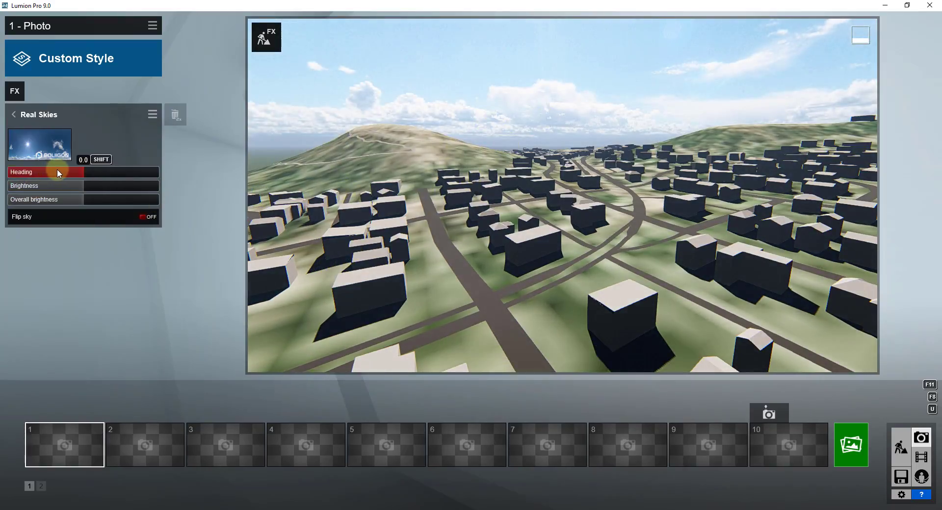
mouse_move(57, 169)
left_mouse_down()
mouse_move(82, 165)
mouse_move(64, 168)
left_mouse_up()
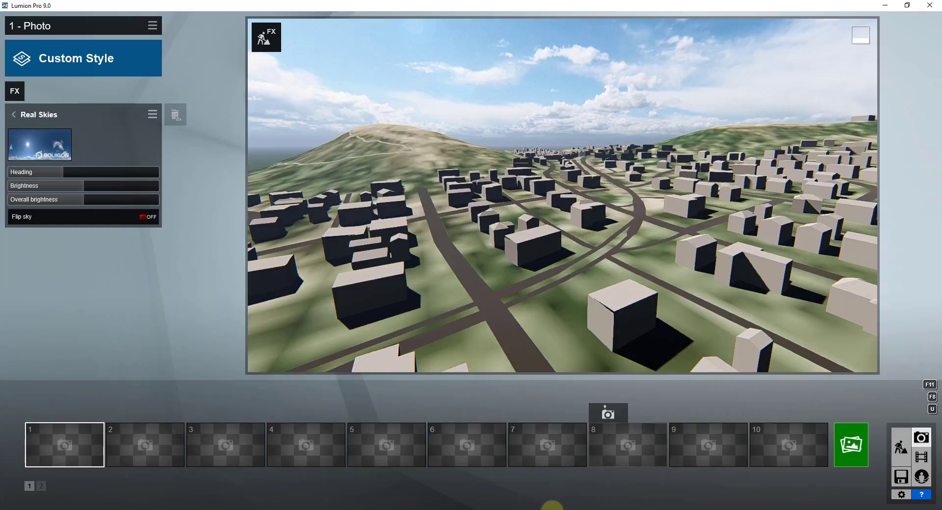
left_click(346, 509)
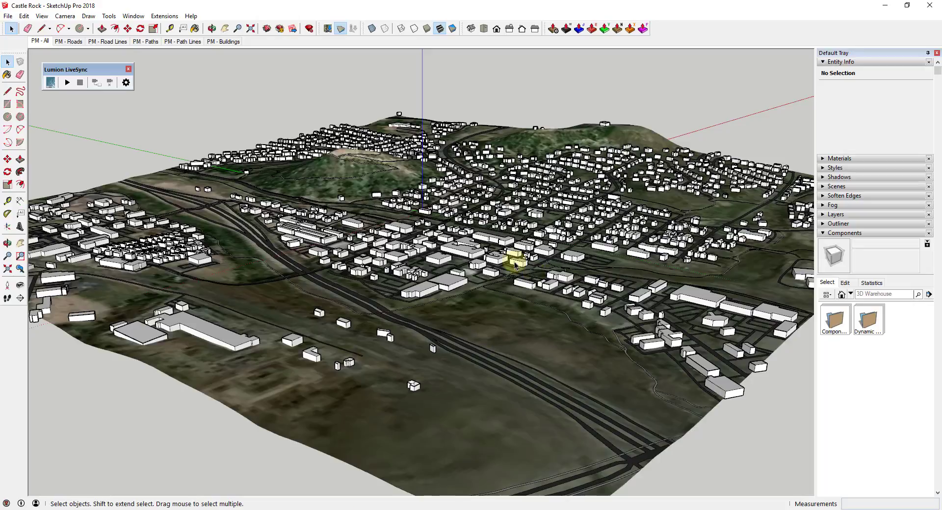